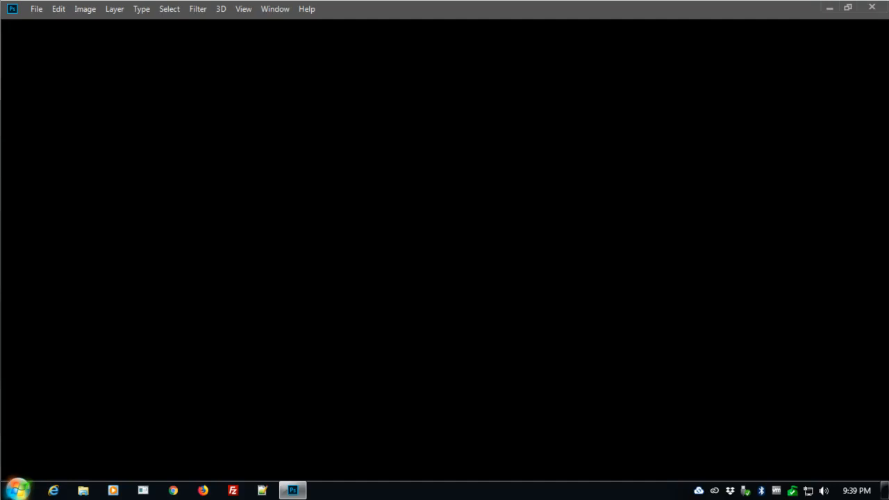
# - Create a new 7 x 5 inch document from the Default Photoshop Size photo preset with a resolution of 150 pixels/inch
pyautogui.click(40, 9)
pyautogui.click(41, 20)
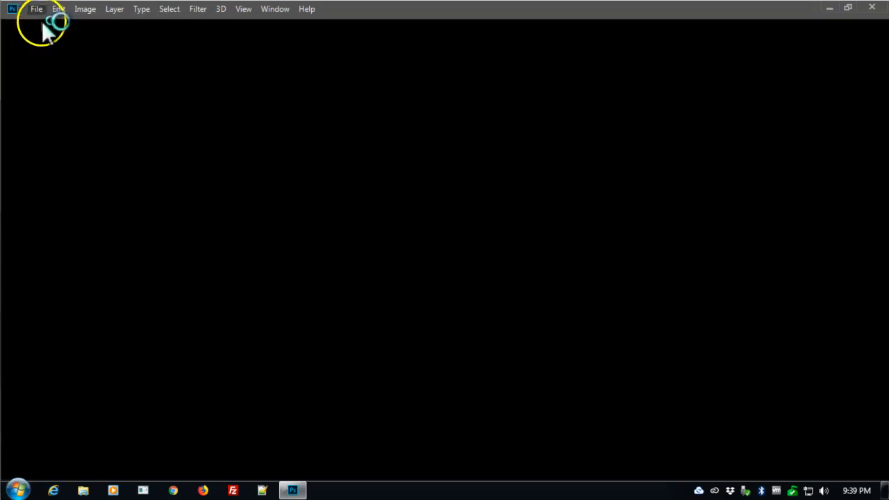
pyautogui.click(39, 10)
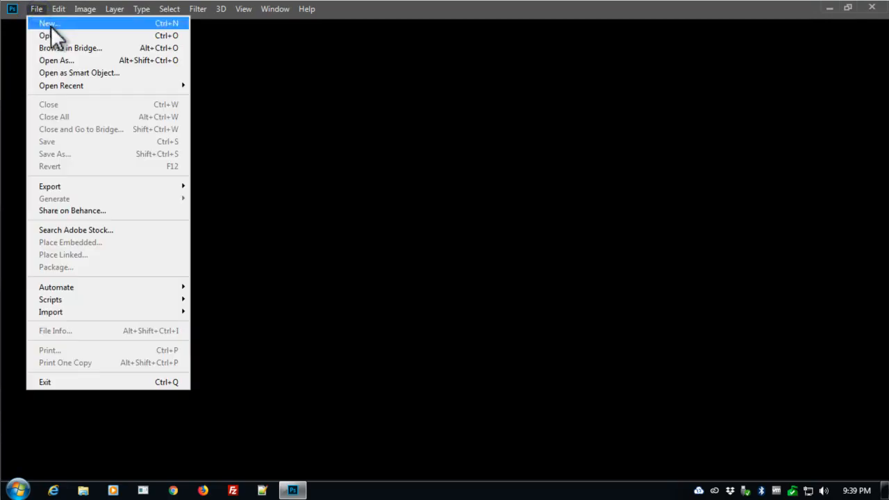
pyautogui.click(51, 24)
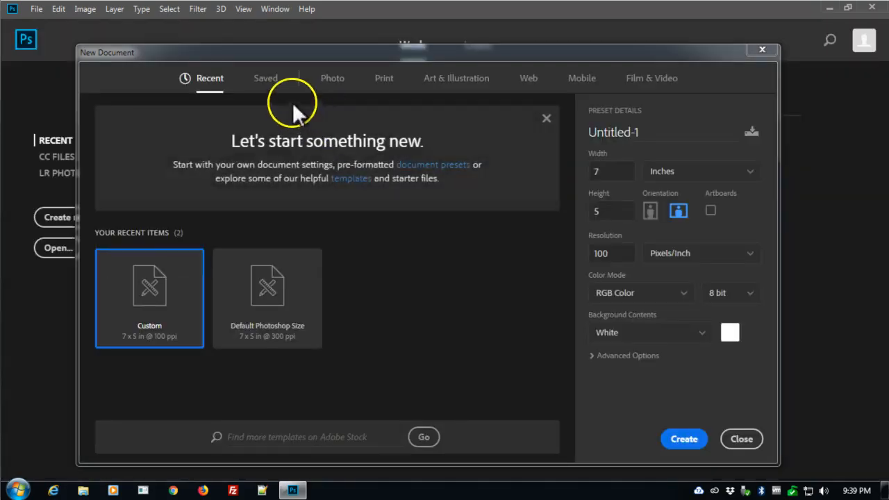
pyautogui.click(333, 78)
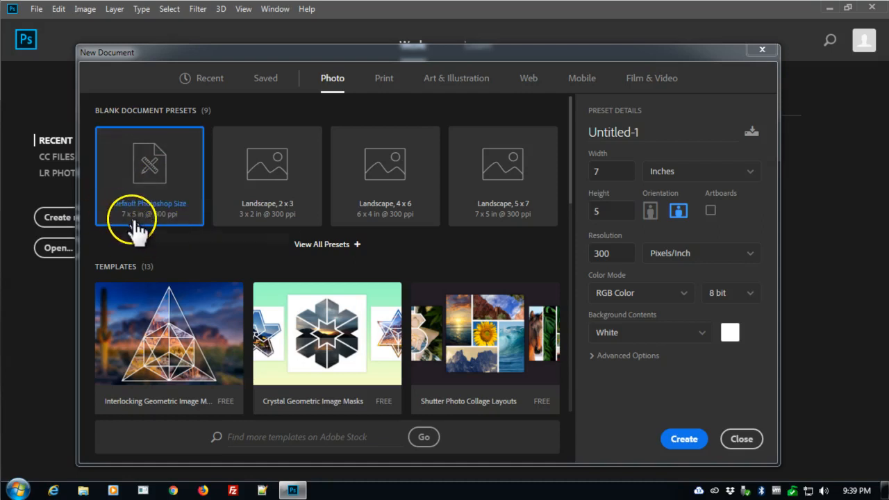
pyautogui.click(608, 253)
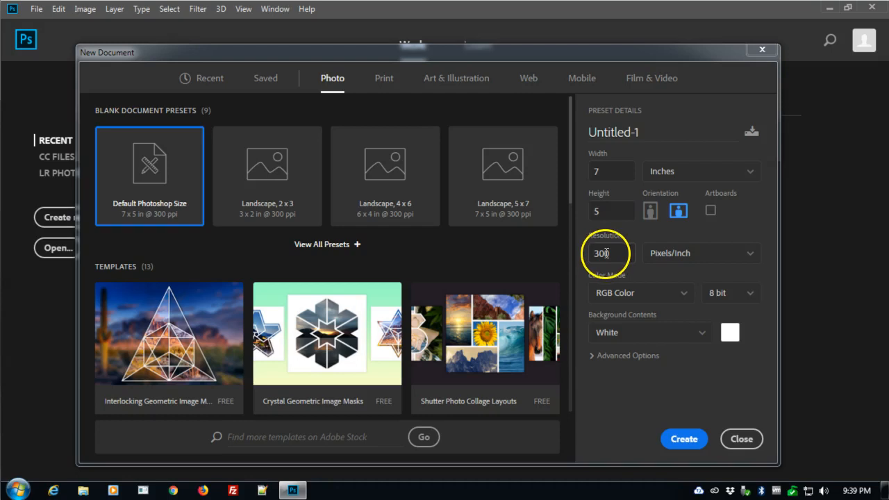
pyautogui.doubleClick(606, 254)
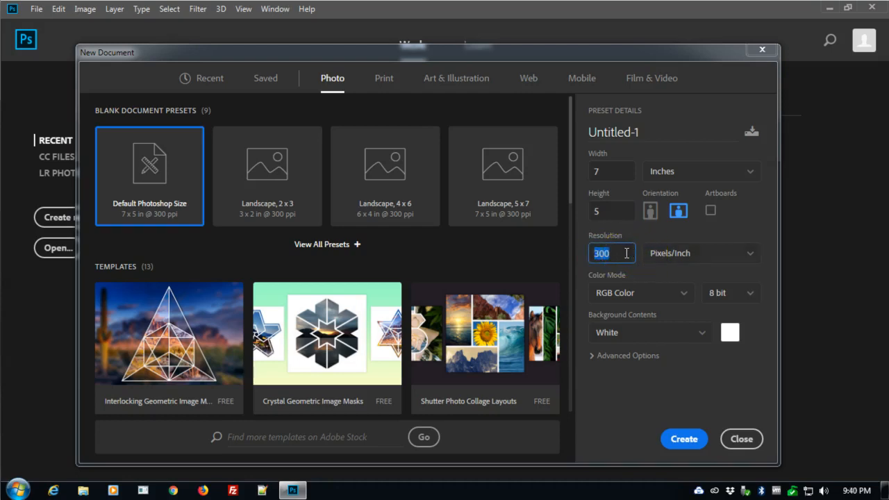
pyautogui.write('150')
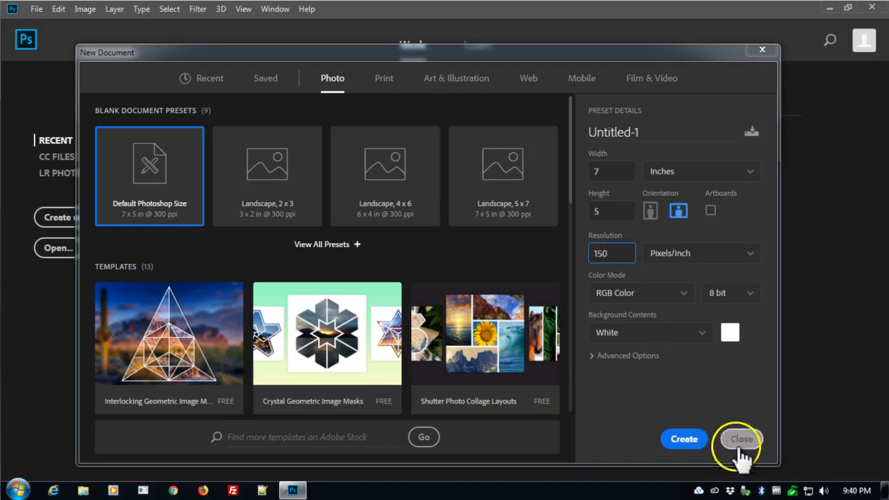
pyautogui.click(693, 439)
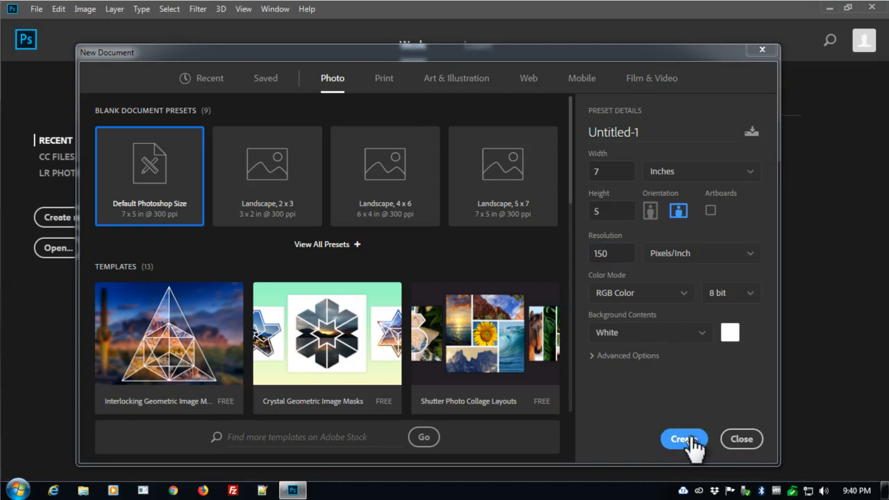
pyautogui.click(691, 448)
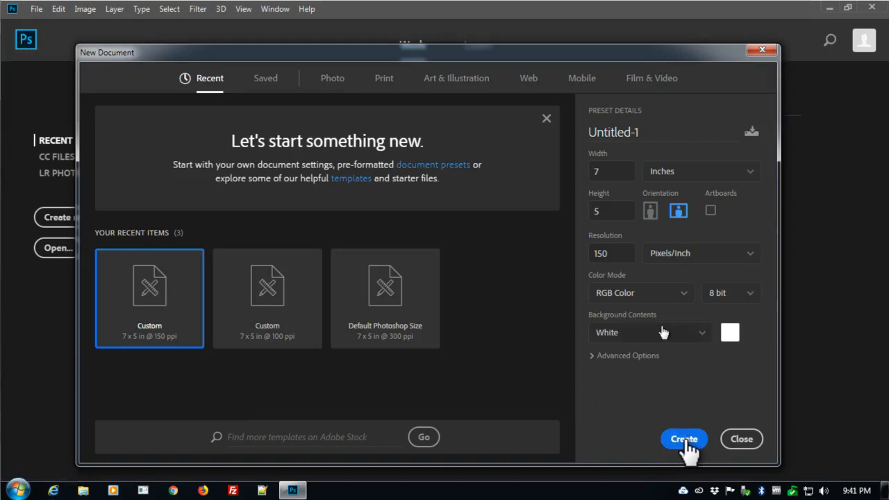
pyautogui.click(685, 439)
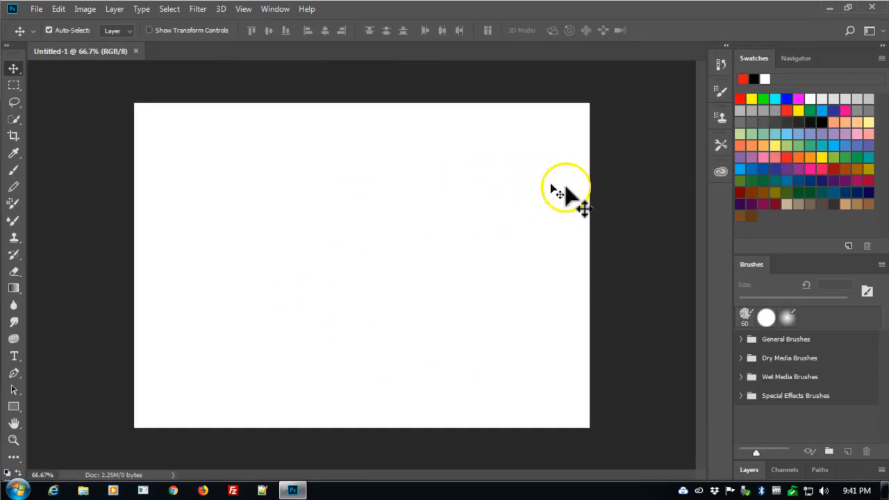
# - Apply the Painting workspace and keep the Brushes panel shown
pyautogui.click(282, 12)
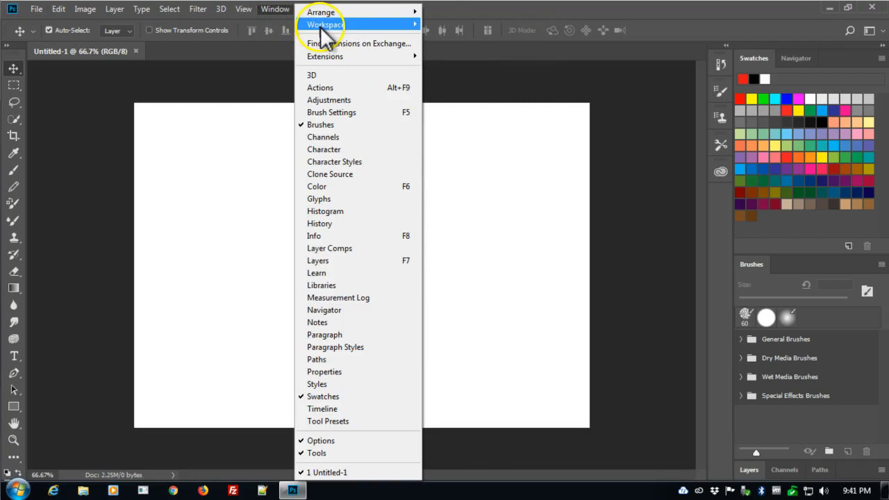
pyautogui.moveTo(322, 28)
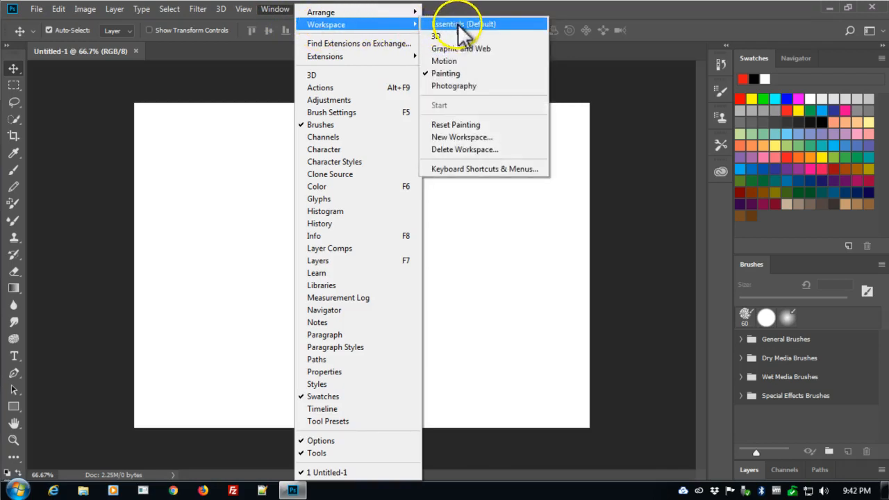
pyautogui.click(448, 74)
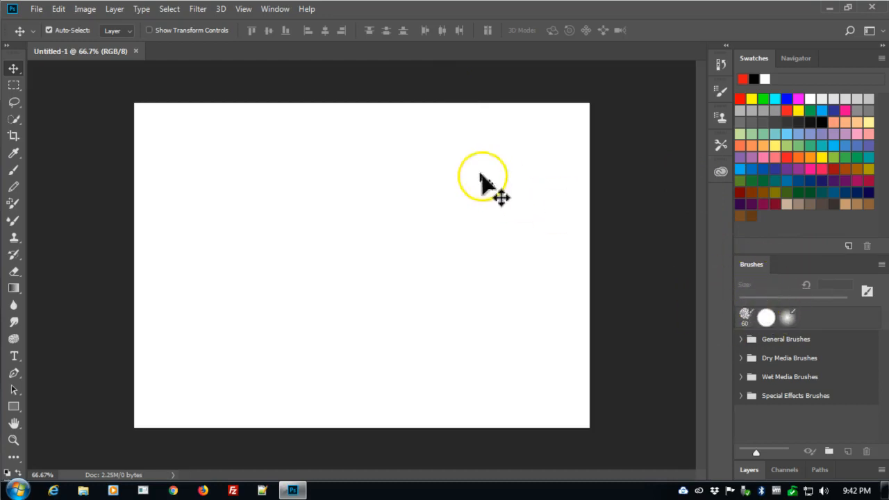
pyautogui.click(282, 10)
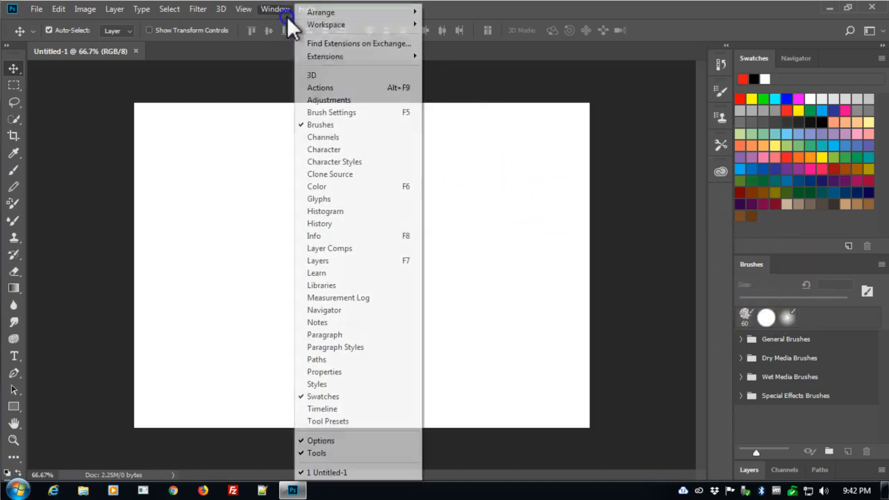
pyautogui.click(364, 126)
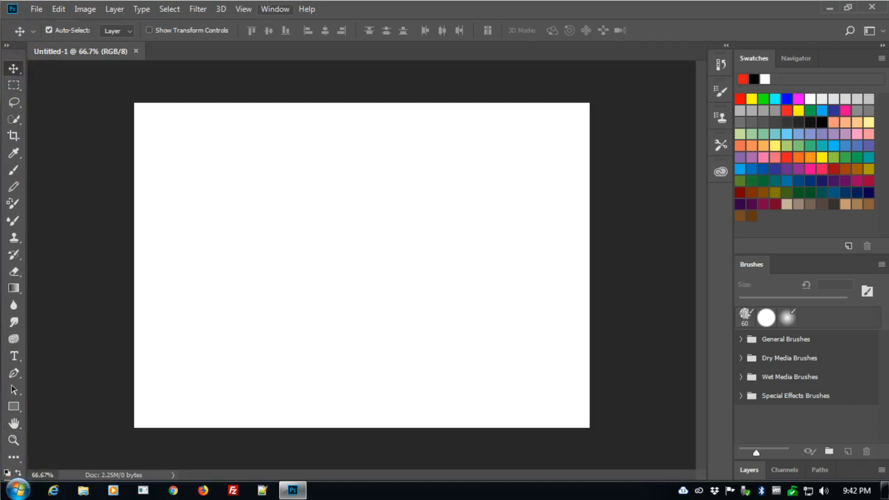
# - Show the tools in two columns and detach the Untitled-1 document into its own floating window
pyautogui.click(9, 47)
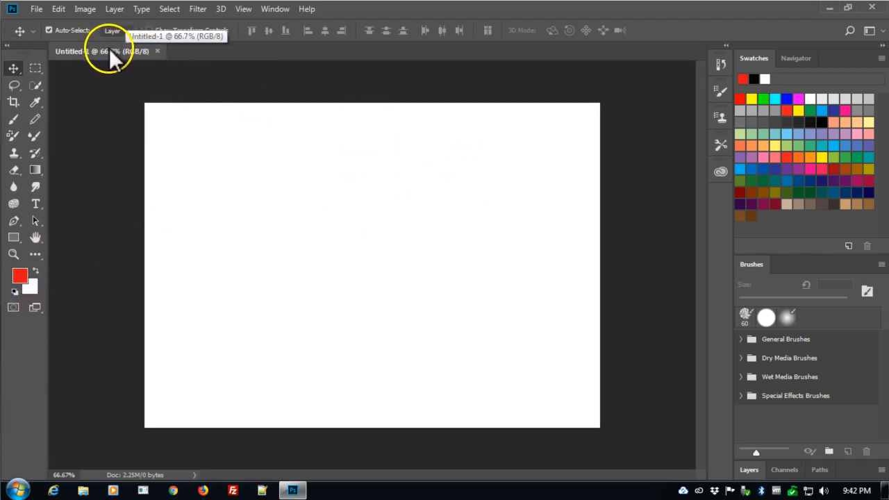
pyautogui.moveTo(110, 48); pyautogui.dragTo(121, 61)
pyautogui.moveTo(232, 71); pyautogui.dragTo(237, 64)
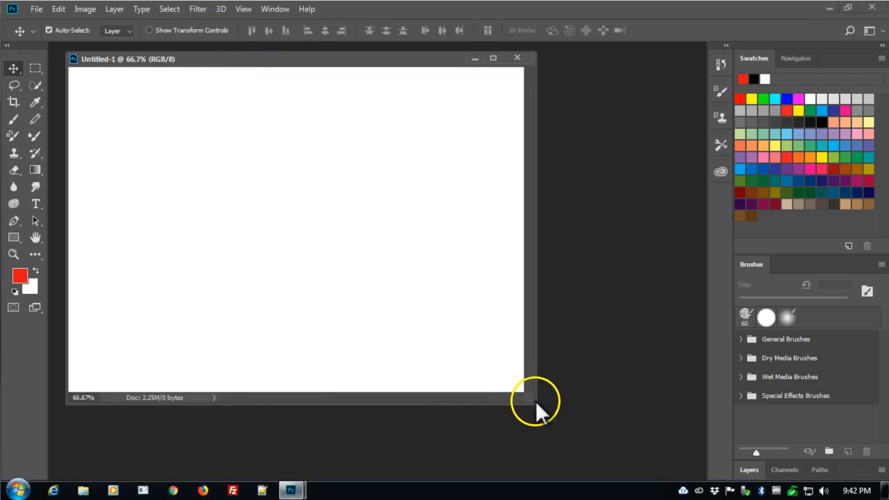
# - Enlarge the floating document window in width and height and fit the whole canvas to the available screen space
pyautogui.moveTo(534, 402); pyautogui.dragTo(591, 463)
pyautogui.click(742, 305)
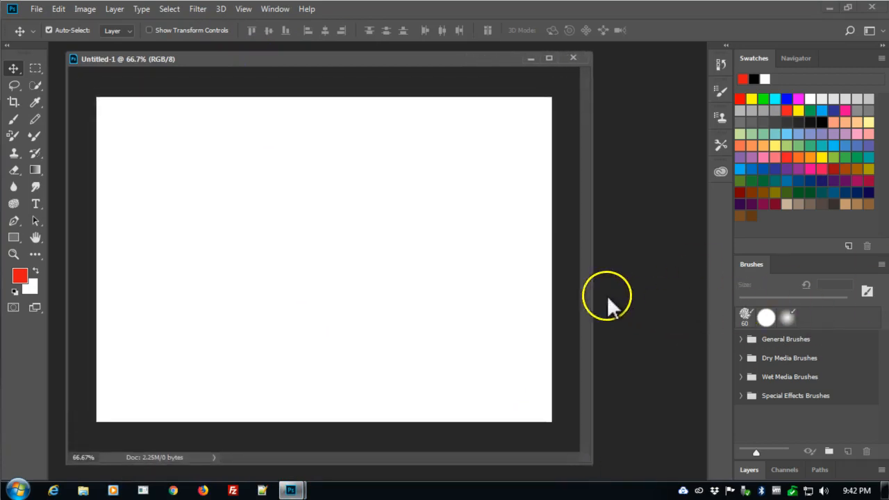
pyautogui.moveTo(591, 285); pyautogui.dragTo(628, 285)
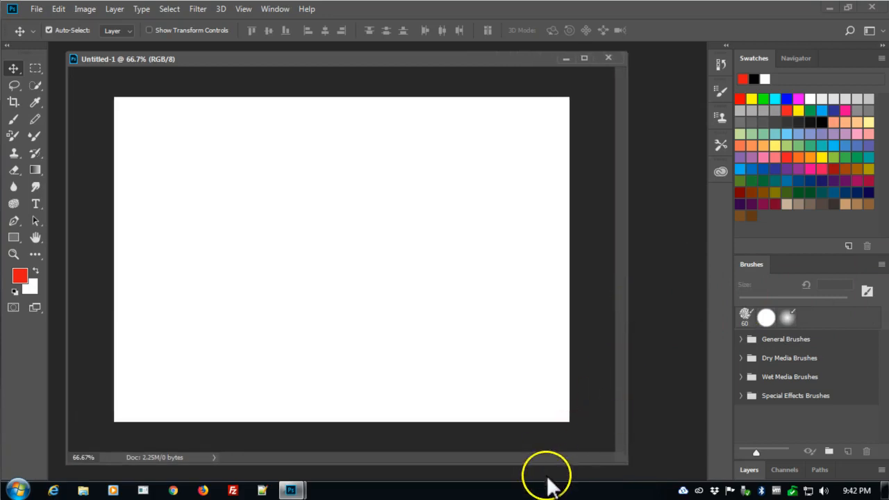
pyautogui.moveTo(548, 465); pyautogui.dragTo(547, 469)
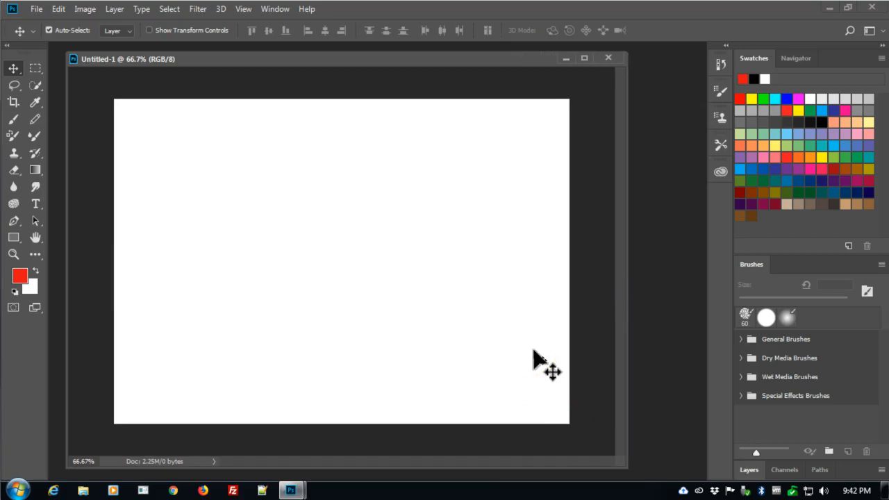
pyautogui.hotkey('ctrl', '0')
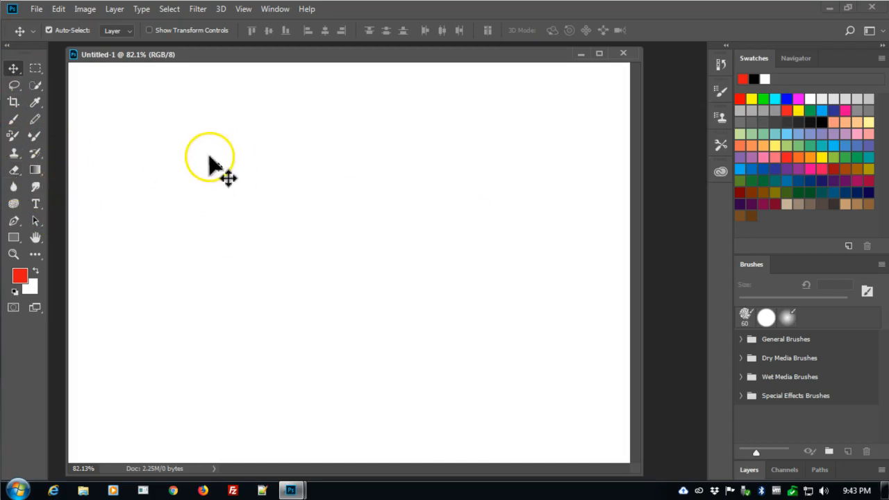
# - Activate the Brush tool and switch the tools to a single column and back to two columns
pyautogui.press('b')
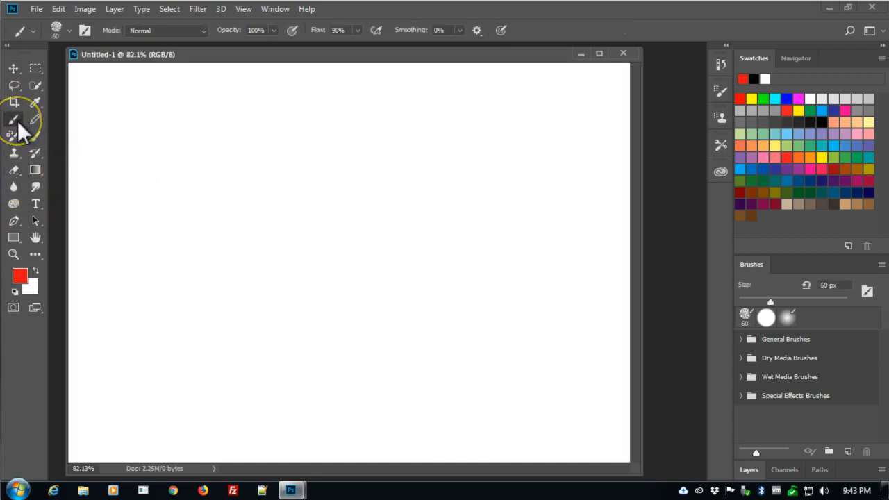
pyautogui.click(6, 45)
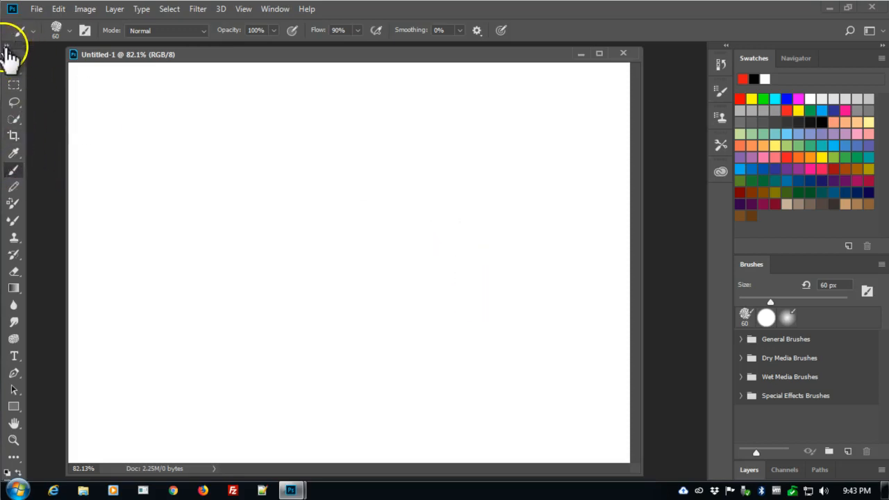
pyautogui.click(8, 45)
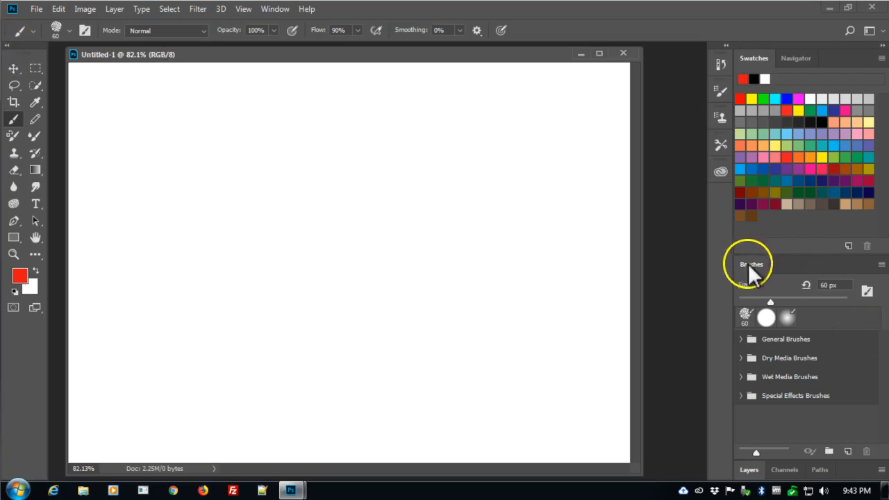
# - Collapse the docked panels to icons and set the Brushes panel up as a tall floating panel beside the document window
pyautogui.moveTo(748, 264)
pyautogui.mouseDown()
pyautogui.moveTo(727, 243)
pyautogui.moveTo(704, 167)
pyautogui.moveTo(712, 134)
pyautogui.moveTo(735, 178)
pyautogui.moveTo(665, 98)
pyautogui.moveTo(679, 86)
pyautogui.mouseUp()
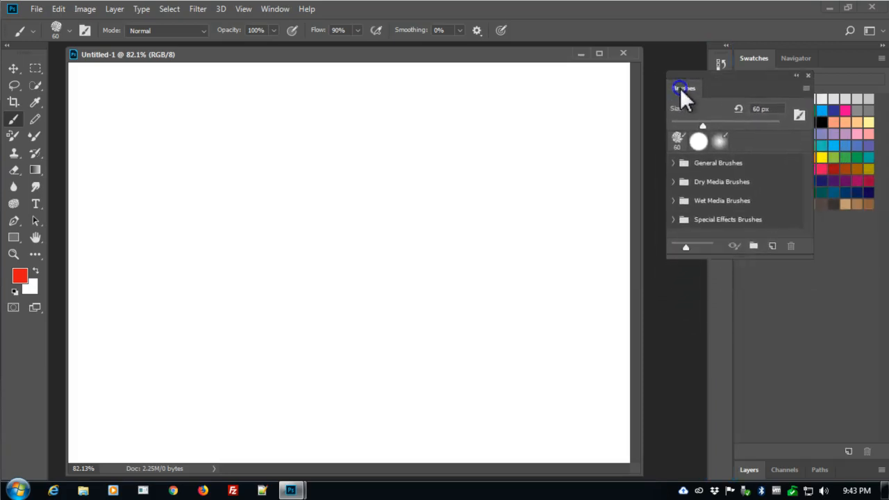
pyautogui.click(881, 49)
pyautogui.moveTo(732, 75); pyautogui.dragTo(726, 54)
pyautogui.moveTo(804, 236); pyautogui.dragTo(864, 469)
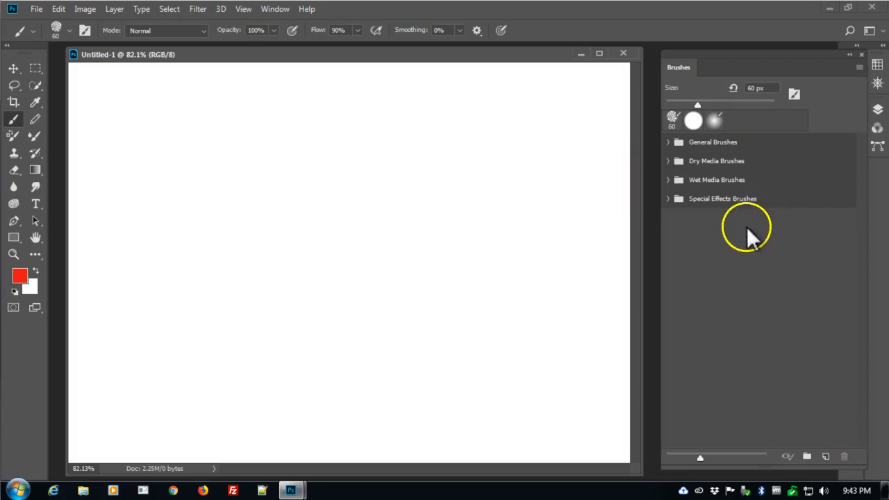
# - Pick the recent hard round brush and look through the Special Effects, Wet Media and General Brushes groups, closing each one
pyautogui.click(695, 122)
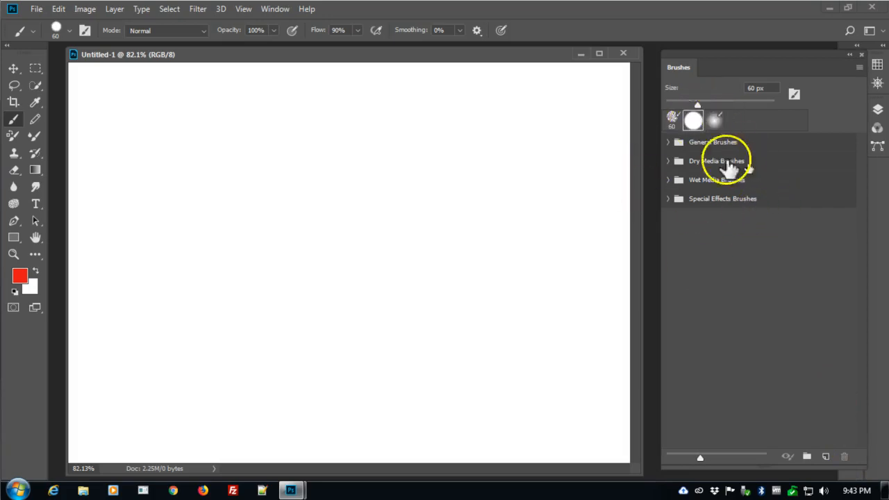
pyautogui.click(668, 199)
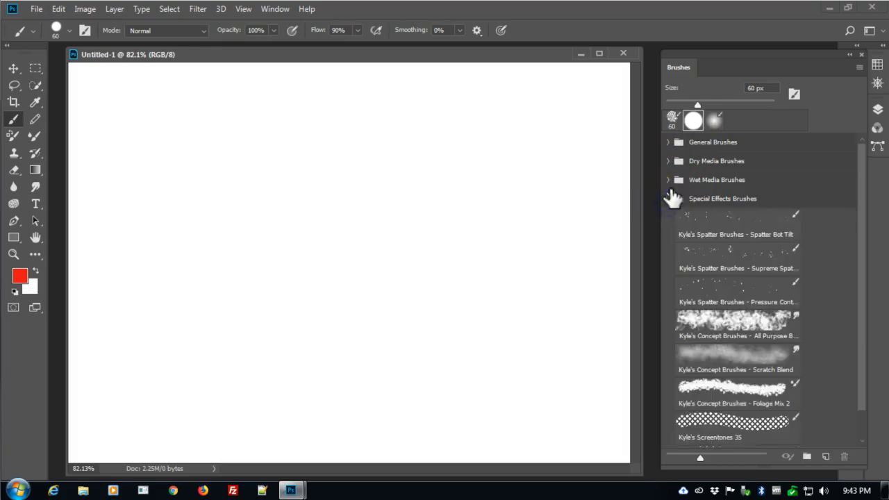
pyautogui.click(668, 180)
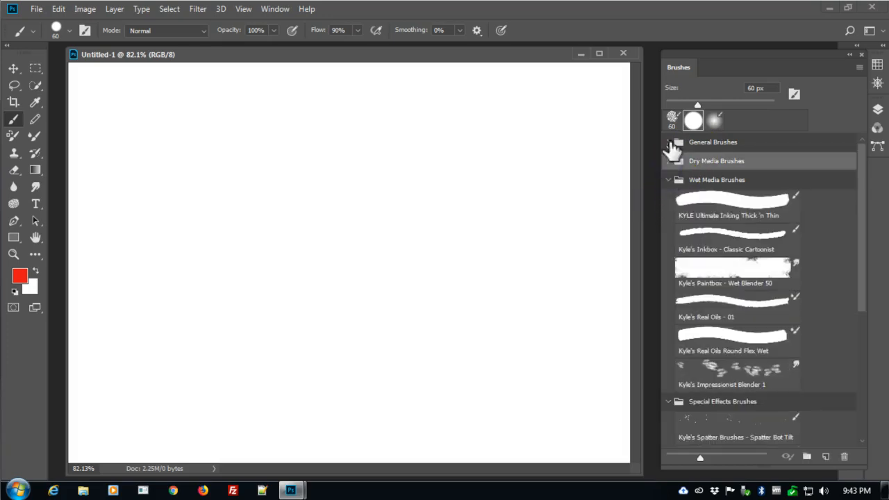
pyautogui.click(669, 143)
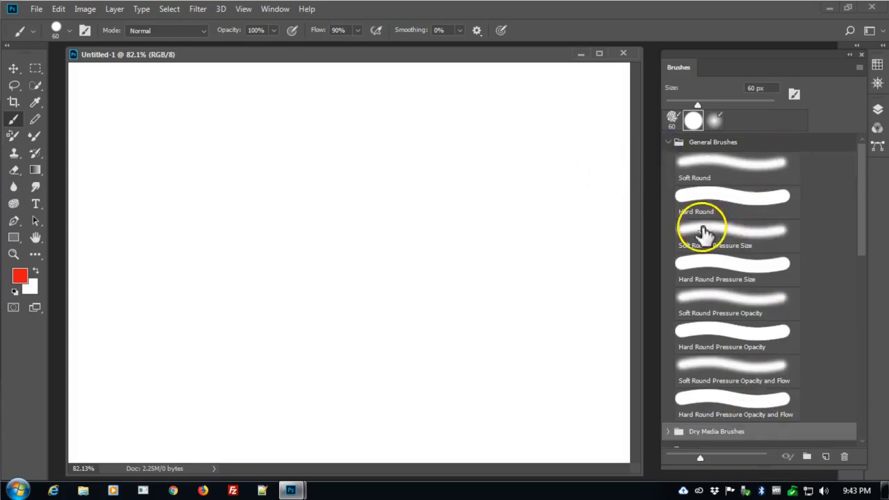
pyautogui.click(669, 142)
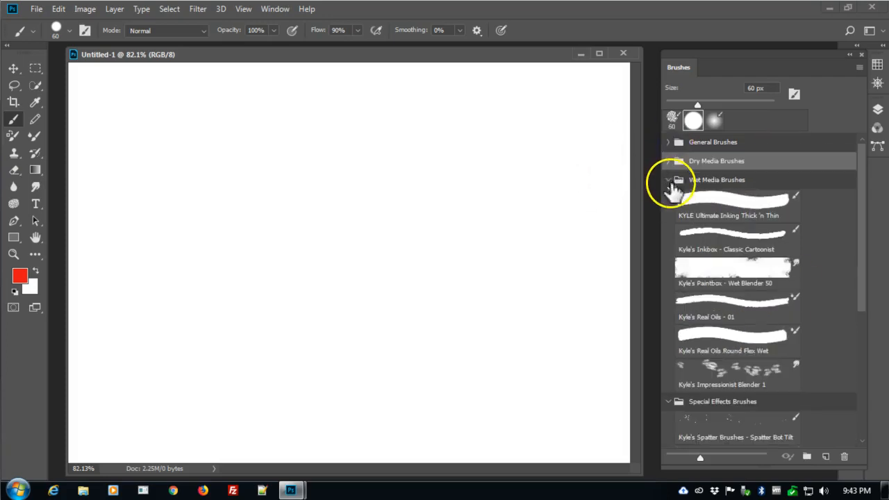
pyautogui.click(668, 180)
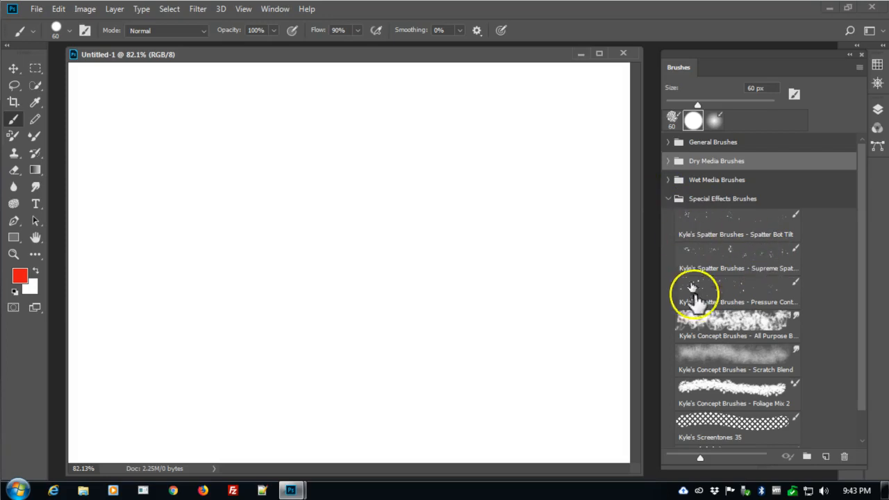
pyautogui.click(668, 198)
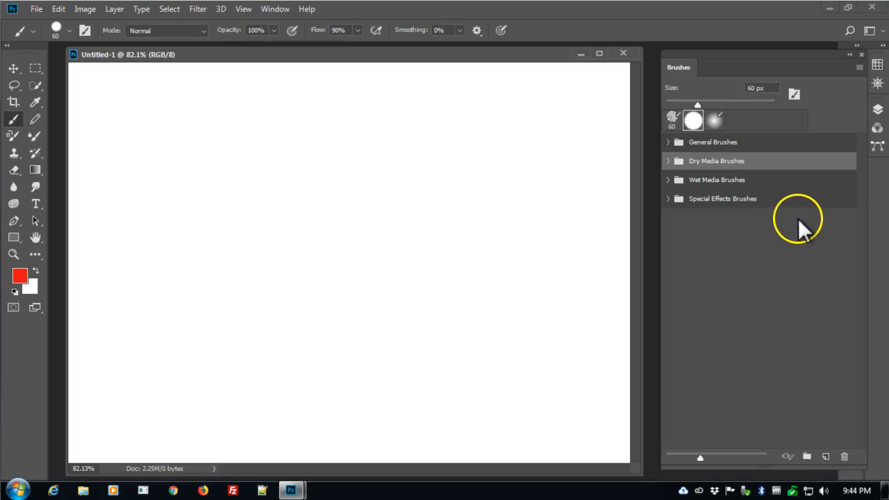
# - Select the Soft Round brush from the General Brushes group
pyautogui.click(669, 141)
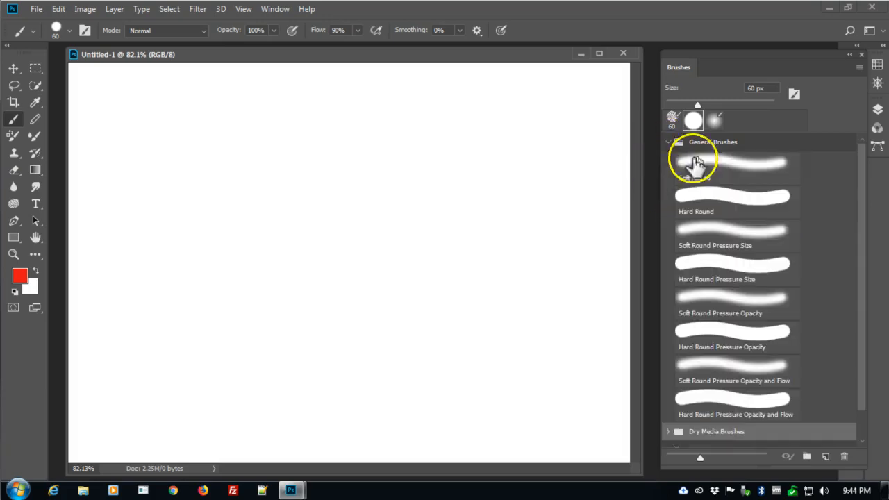
pyautogui.click(790, 170)
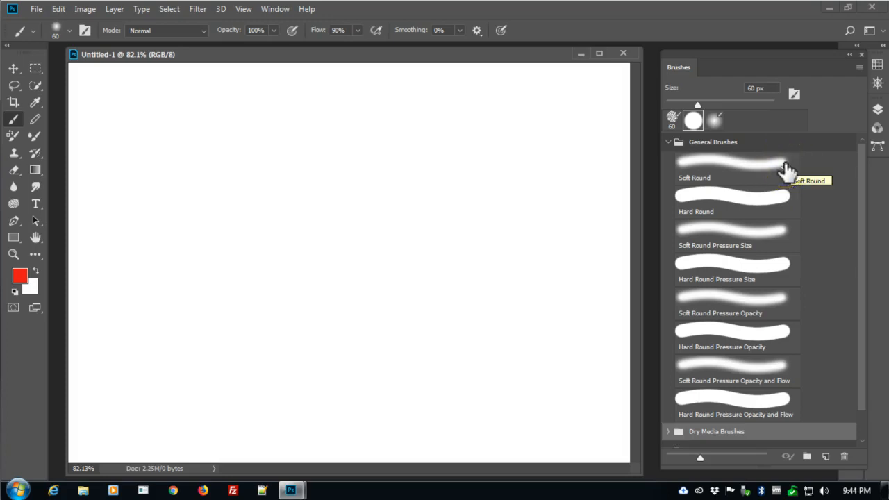
# - Switch to the hard round brush and collapse the General Brushes group
pyautogui.click(734, 167)
pyautogui.scroll(-1, 776, 385)
pyautogui.scroll(1, 776, 385)
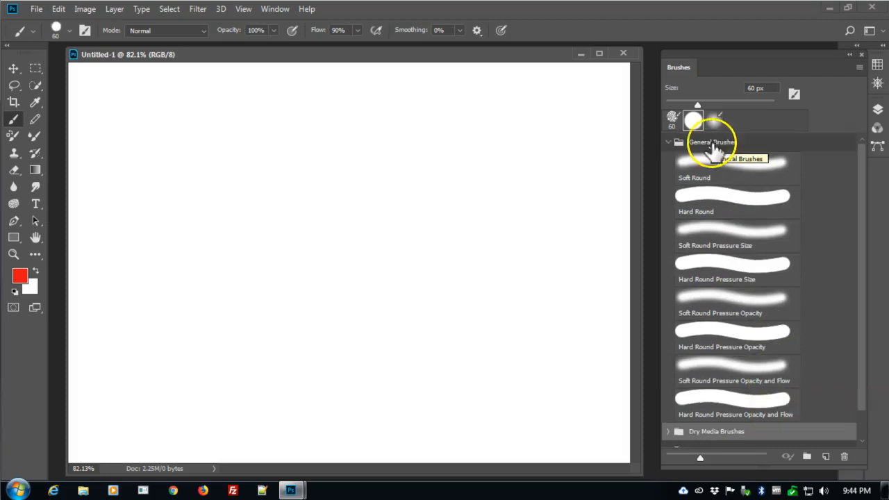
pyautogui.click(672, 144)
pyautogui.click(814, 132)
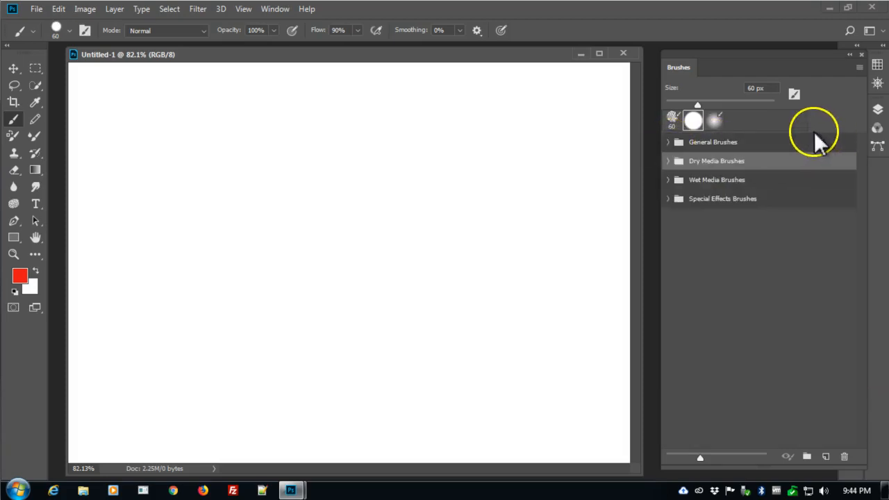
# - Expand the General Brushes group and display brushes by name and brush tip, without stroke previews
pyautogui.click(860, 67)
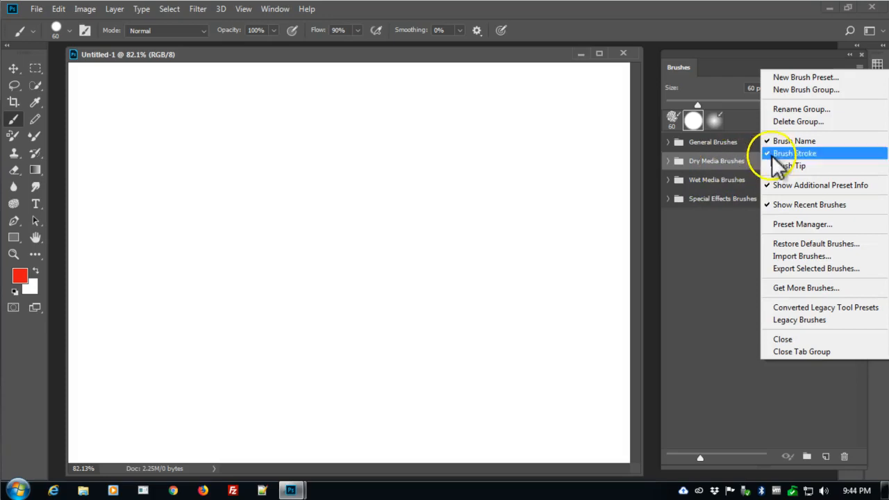
pyautogui.click(668, 143)
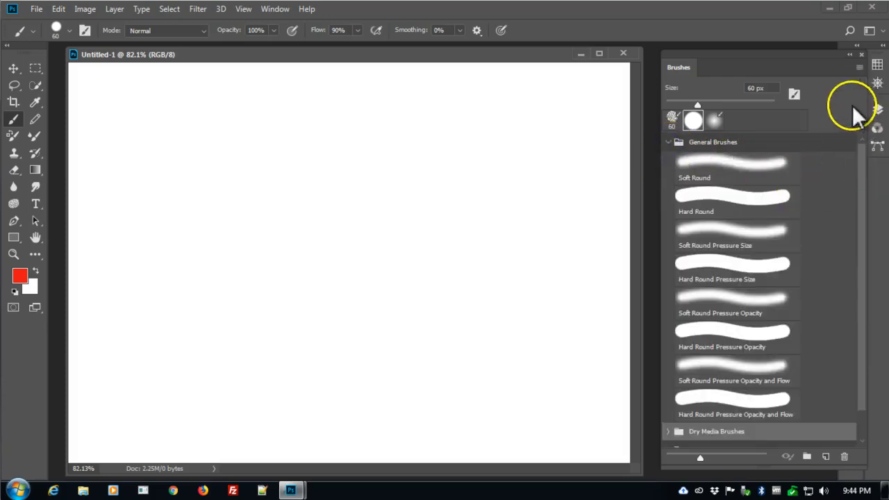
pyautogui.click(860, 67)
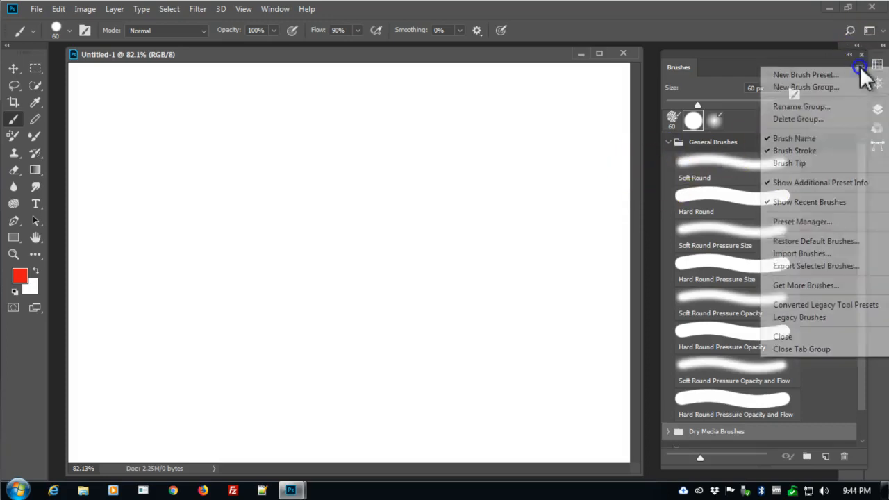
pyautogui.click(816, 151)
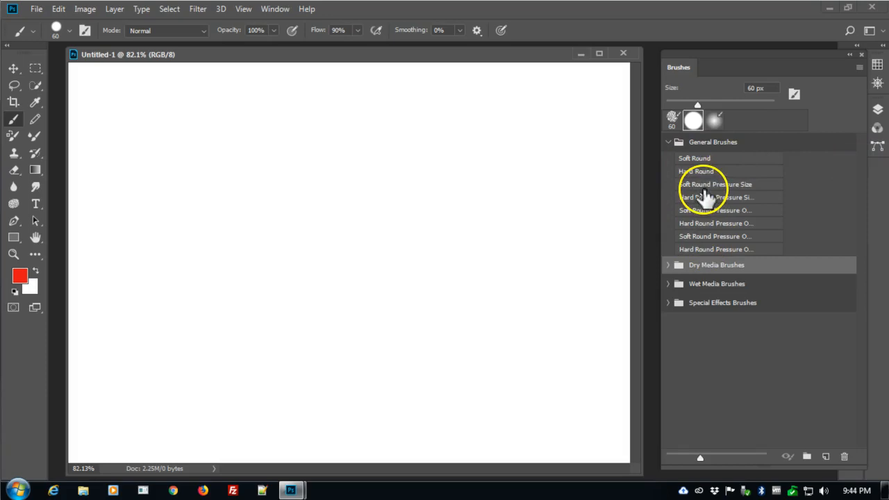
pyautogui.click(860, 66)
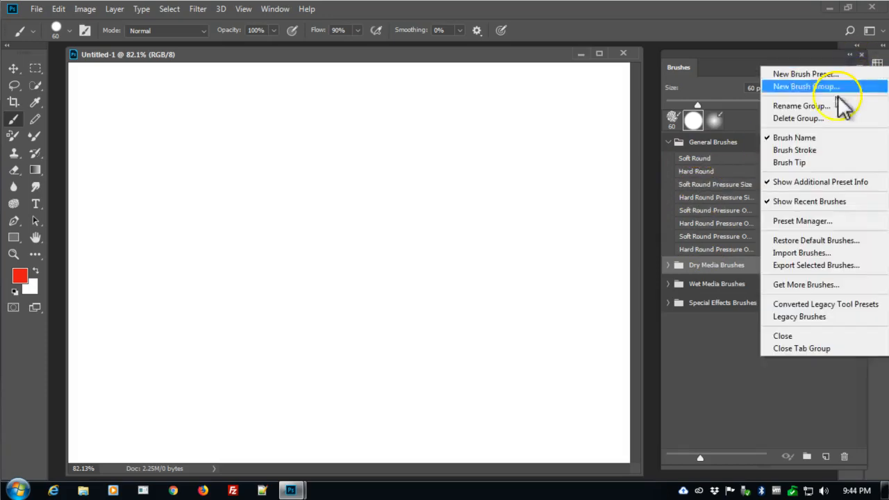
pyautogui.click(811, 163)
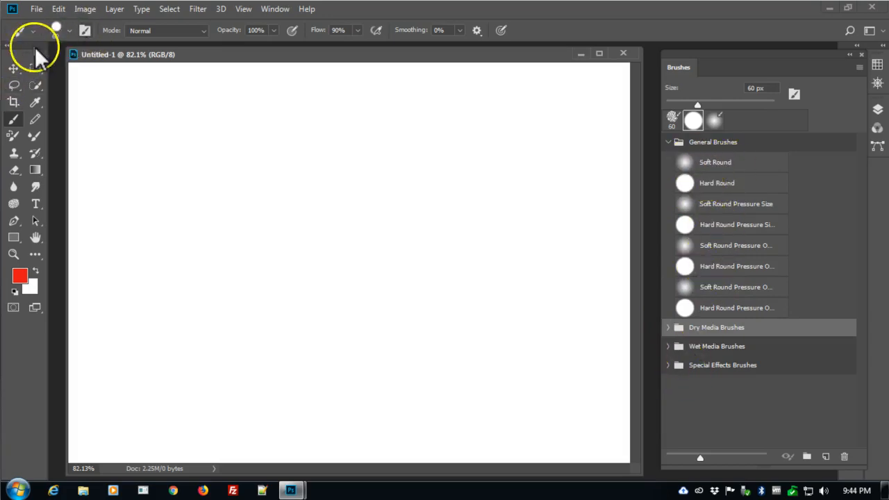
# - Look at the brush preset picker and through the General, Dry Media, Wet Media and Special Effects groups, leaving every group collapsed
pyautogui.click(70, 30)
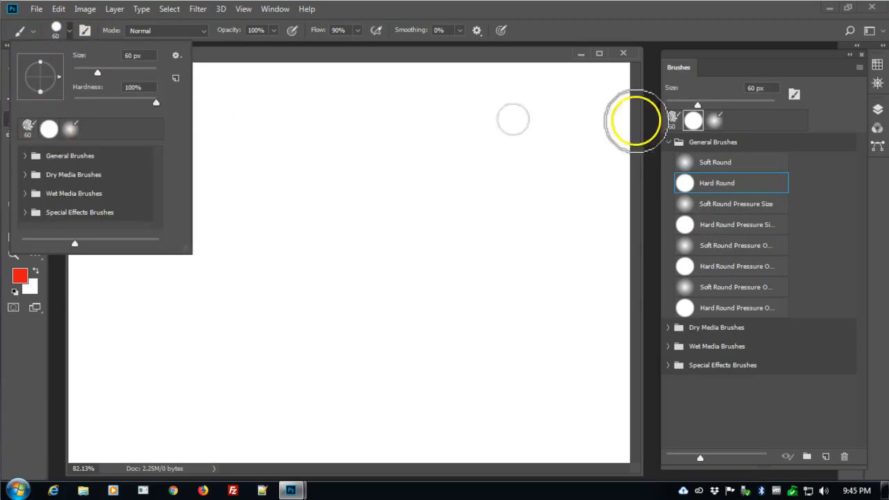
pyautogui.click(672, 139)
pyautogui.click(669, 141)
pyautogui.click(669, 161)
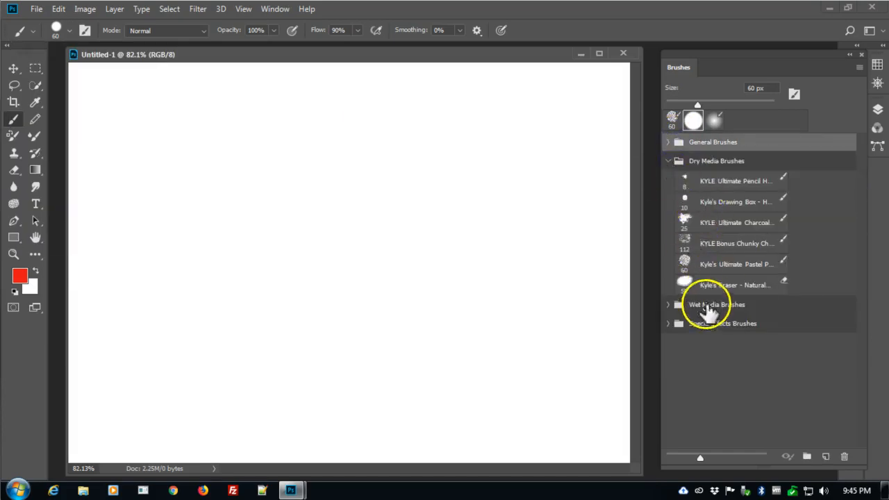
pyautogui.click(670, 161)
pyautogui.click(668, 161)
pyautogui.click(669, 179)
pyautogui.click(667, 180)
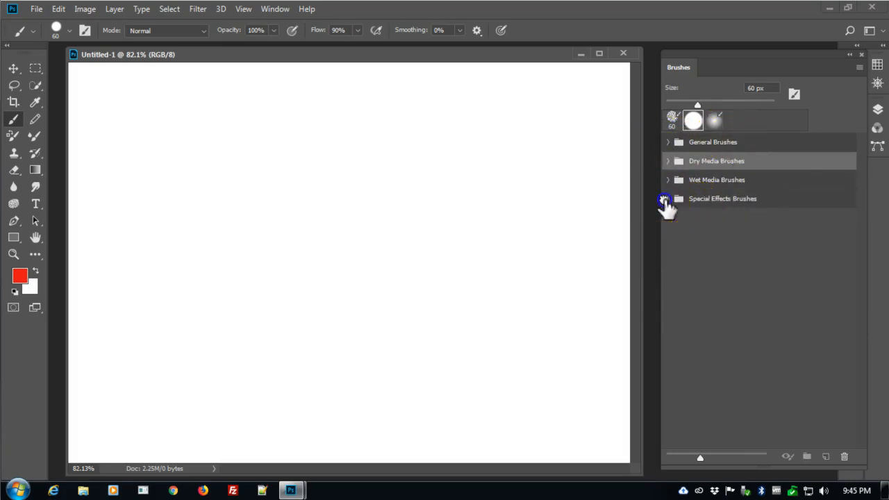
pyautogui.click(663, 200)
pyautogui.click(667, 200)
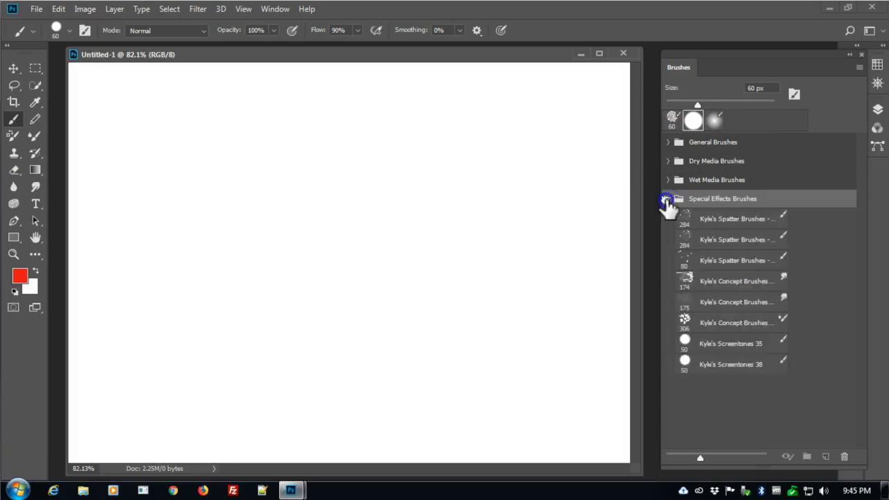
pyautogui.click(666, 199)
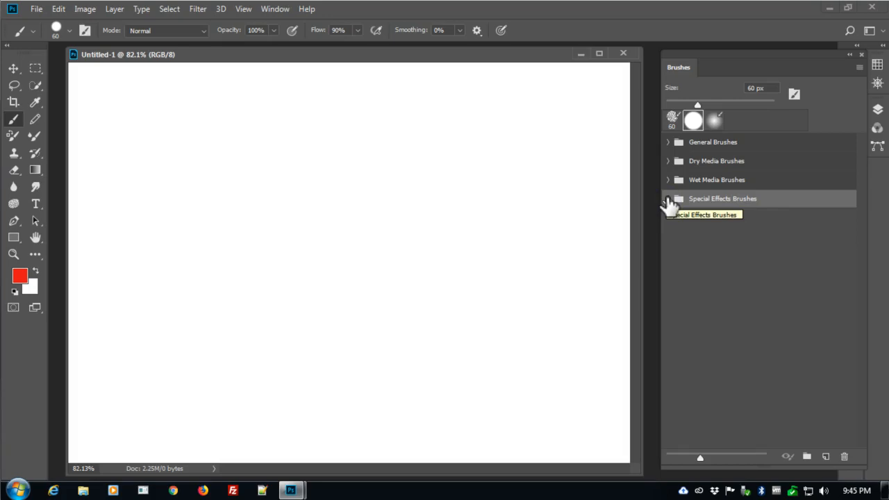
# - Add the Legacy Brushes set to the brush list
pyautogui.click(859, 66)
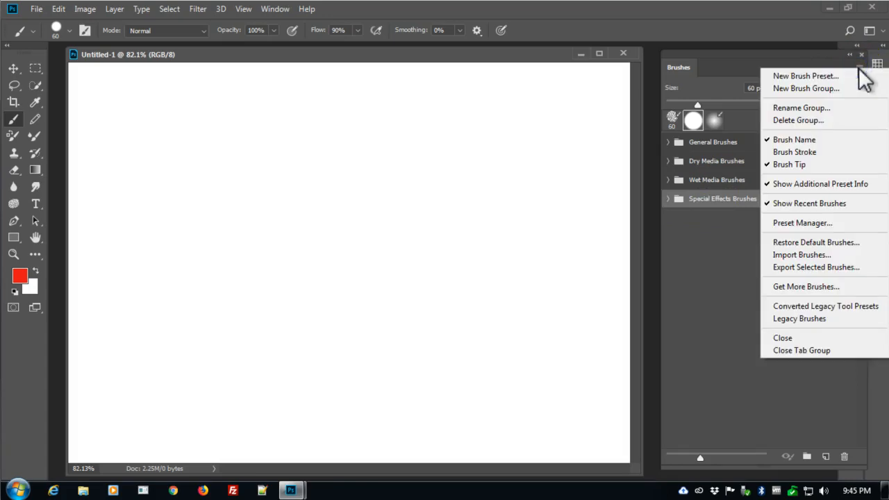
pyautogui.click(850, 88)
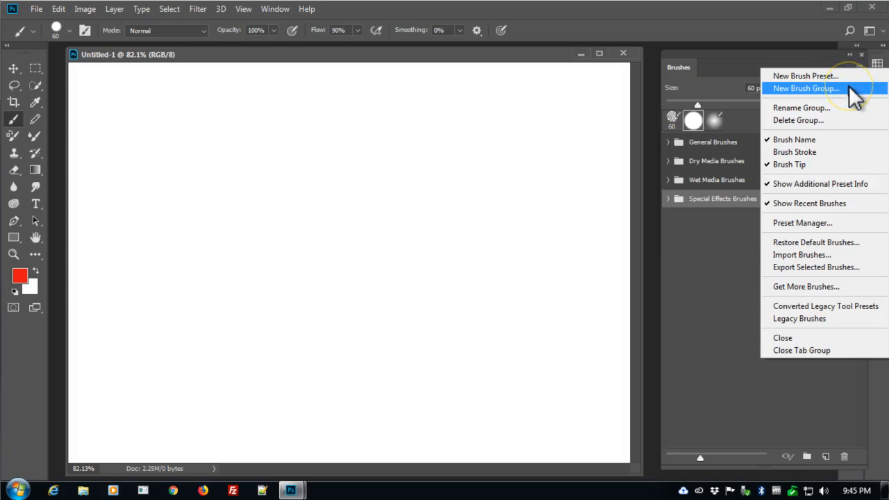
pyautogui.click(826, 317)
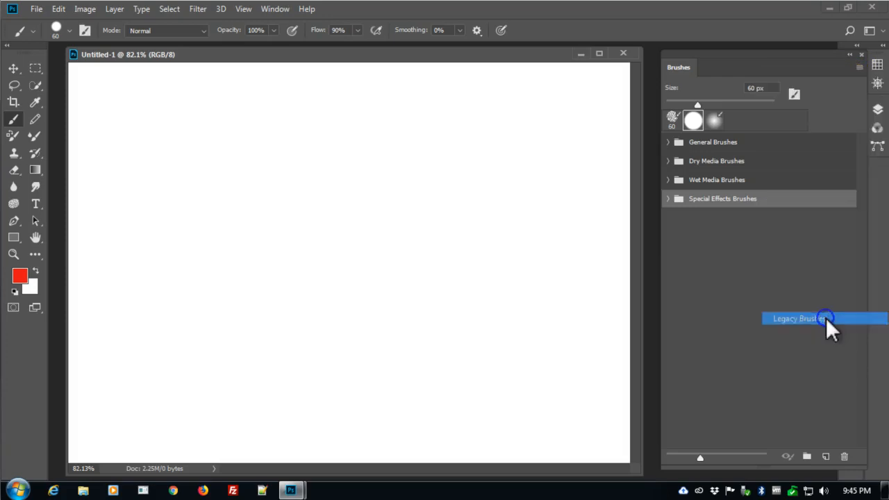
pyautogui.click(393, 194)
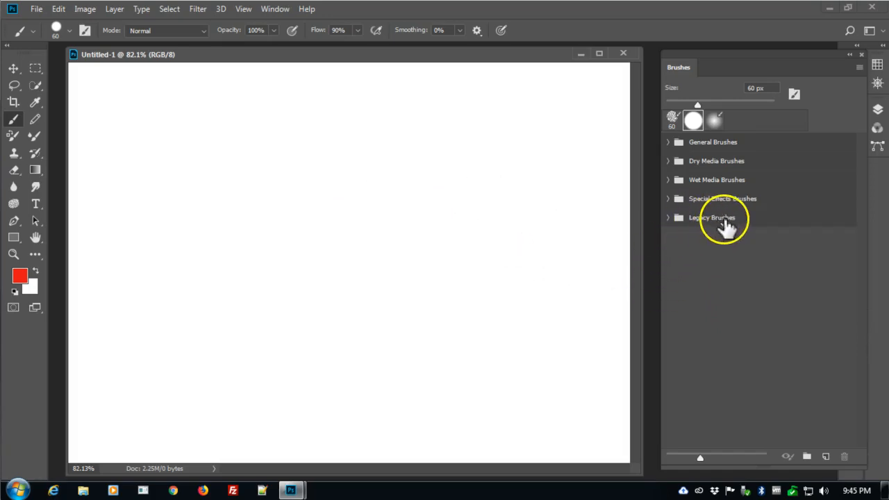
# - Expand Legacy Brushes and its Default Brushes group and browse down to the star, grass and leaf brushes
pyautogui.click(667, 217)
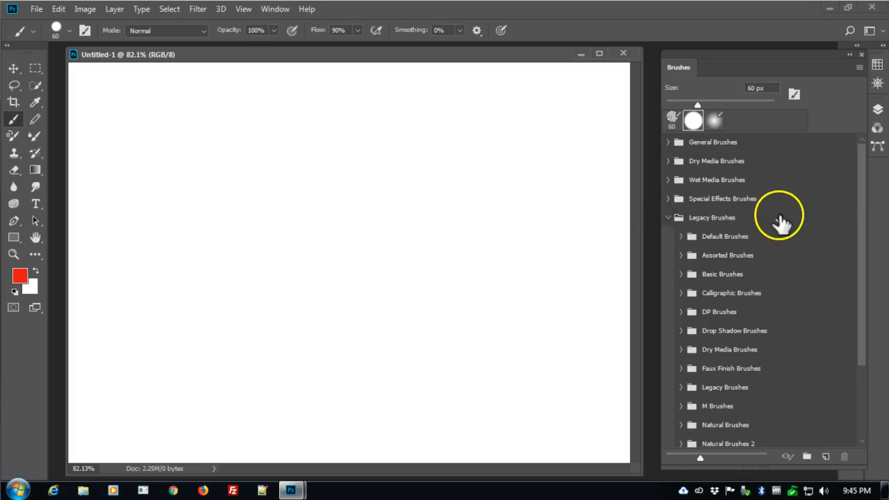
pyautogui.scroll(-4, 764, 298)
pyautogui.scroll(-1, 765, 298)
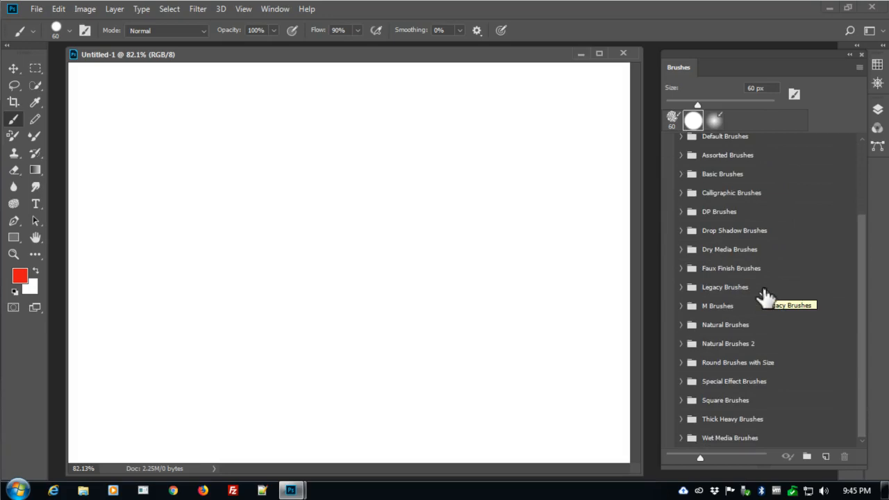
pyautogui.scroll(5, 739, 318)
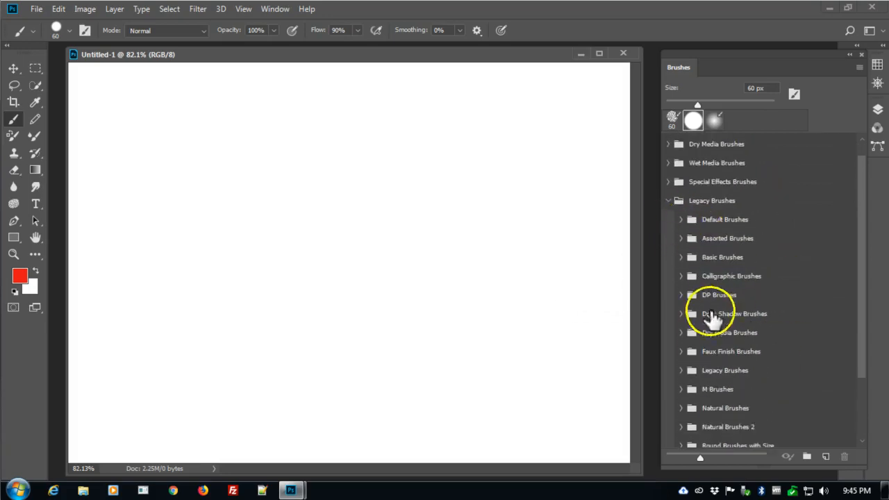
pyautogui.click(680, 219)
pyautogui.scroll(-10, 759, 311)
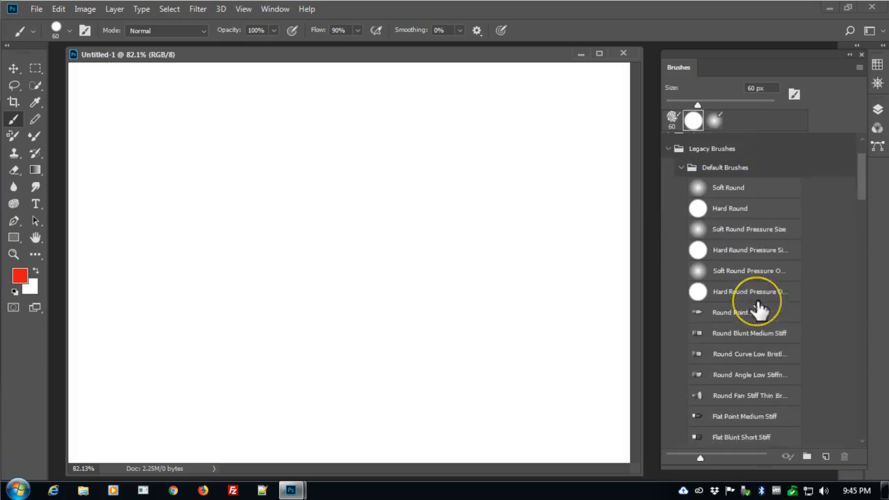
pyautogui.scroll(-10, 759, 311)
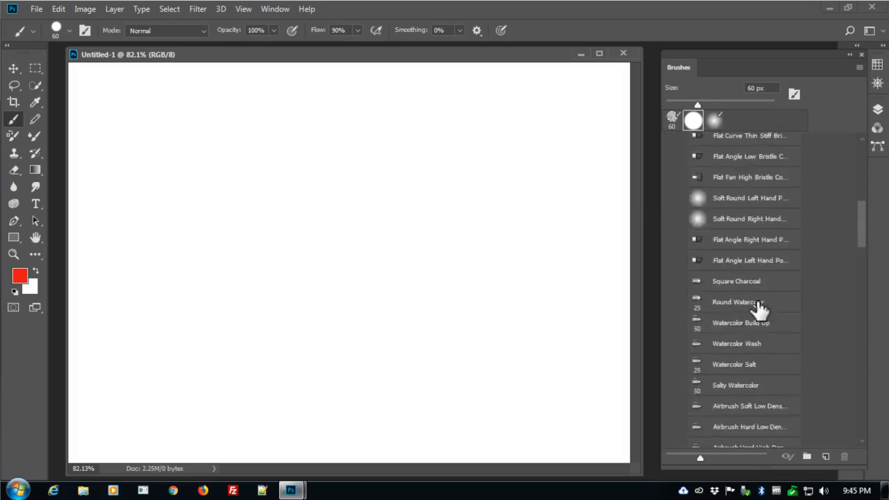
pyautogui.scroll(-8, 759, 312)
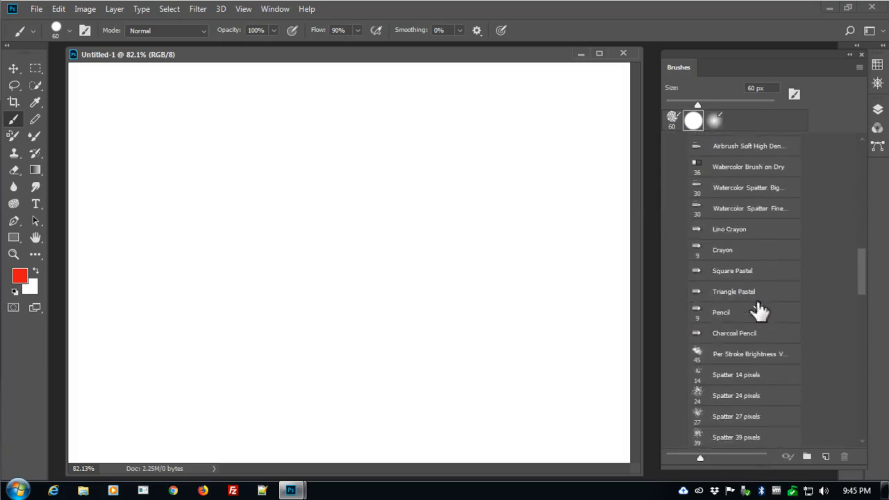
pyautogui.scroll(-8, 759, 311)
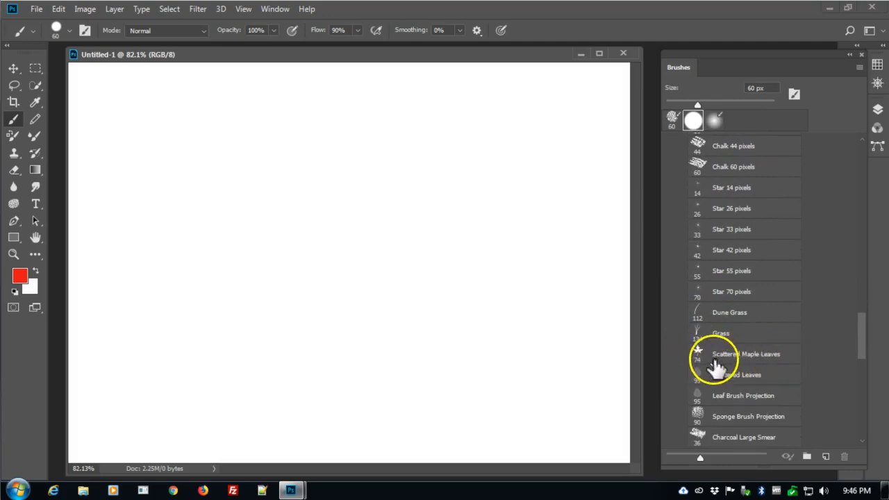
# - Change the foreground color to a light sky blue in the Color Picker
pyautogui.click(19, 278)
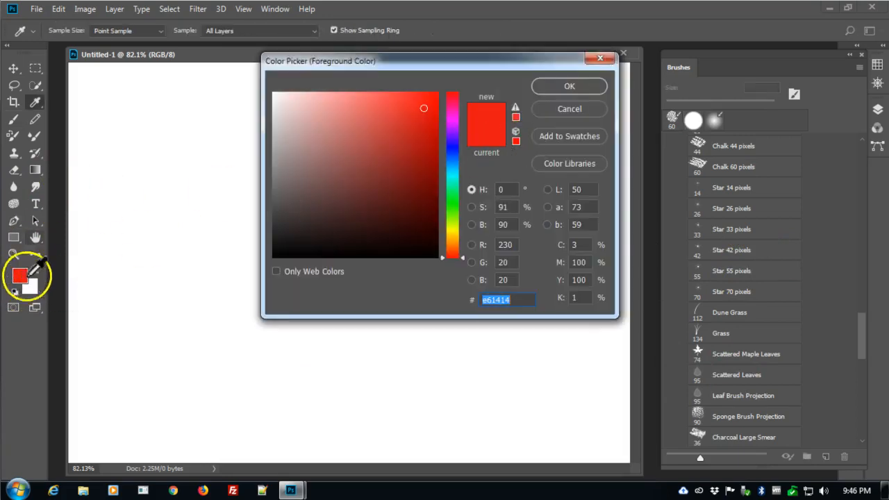
pyautogui.click(453, 152)
pyautogui.click(457, 161)
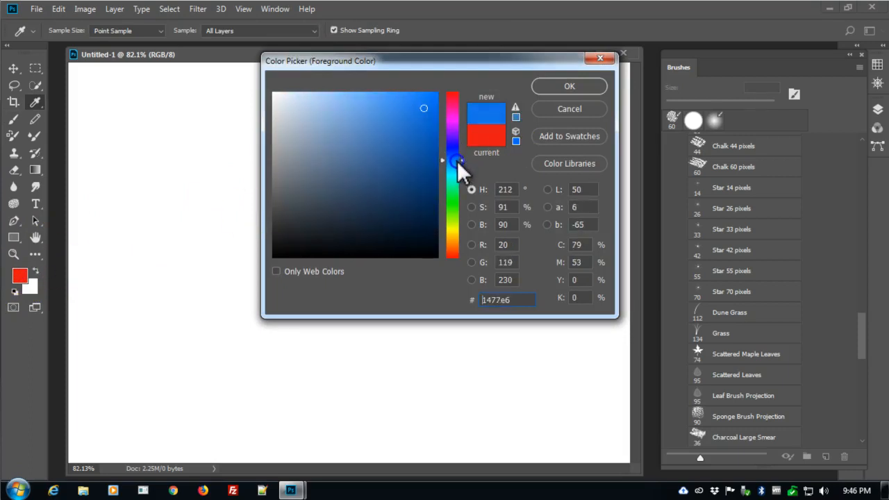
pyautogui.click(459, 164)
pyautogui.moveTo(410, 109); pyautogui.dragTo(388, 109)
pyautogui.click(570, 86)
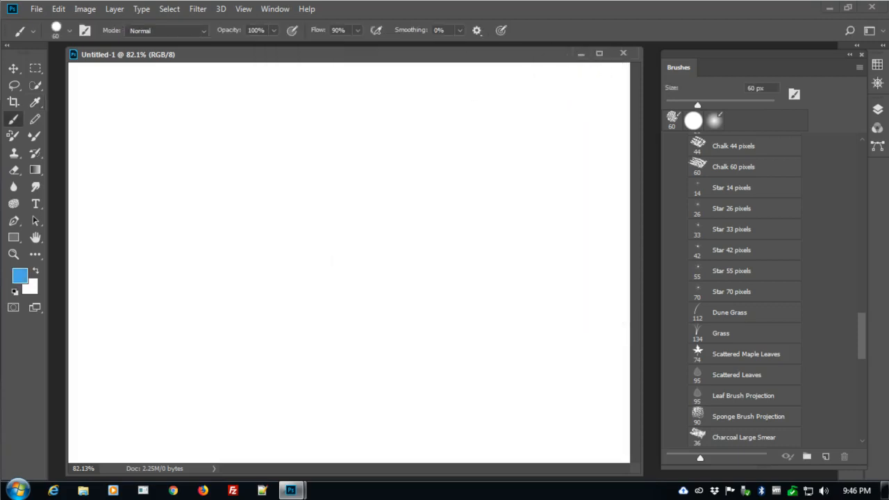
# - Fill the whole canvas with the foreground color and return to the Brush tool
pyautogui.click(58, 9)
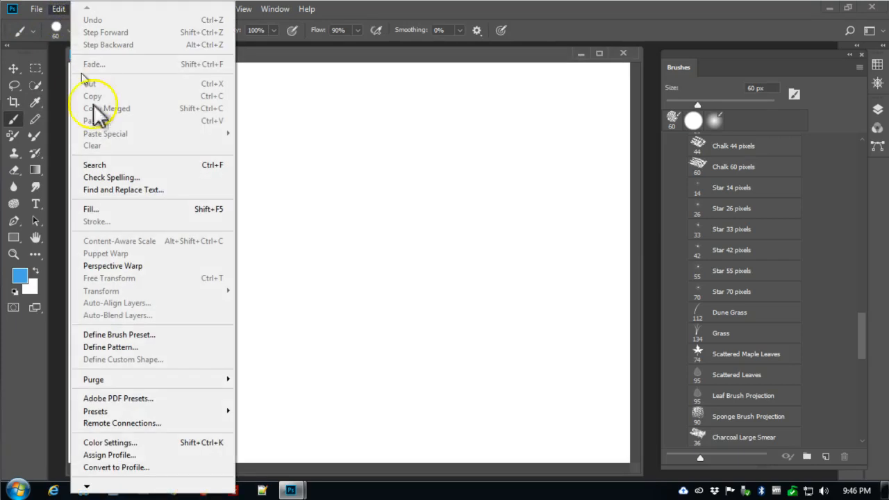
pyautogui.click(106, 209)
pyautogui.click(466, 116)
pyautogui.click(465, 130)
pyautogui.click(491, 119)
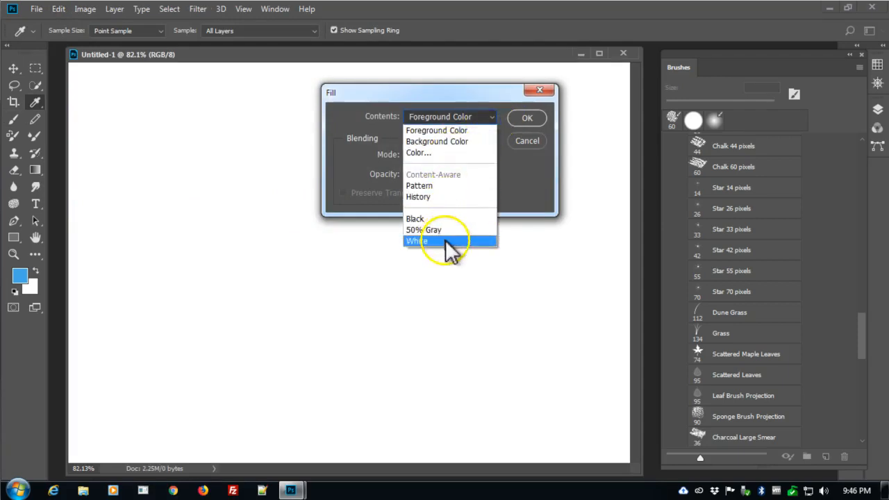
pyautogui.click(429, 153)
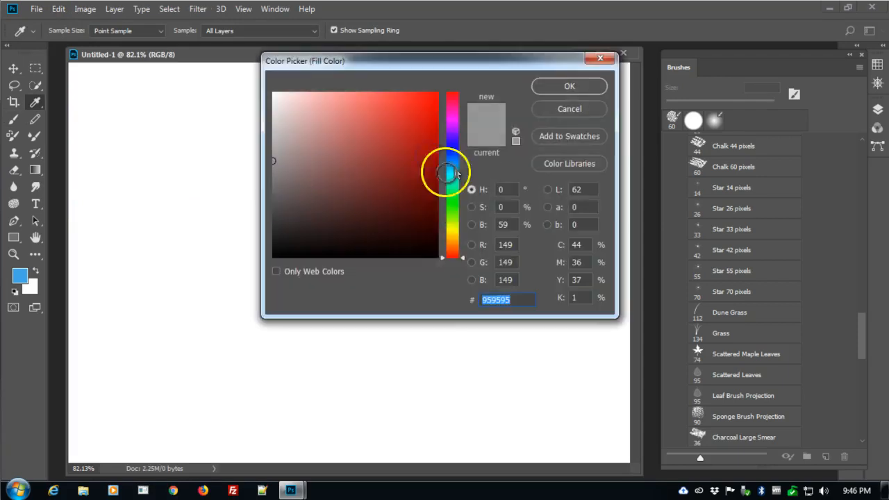
pyautogui.click(566, 109)
pyautogui.click(467, 116)
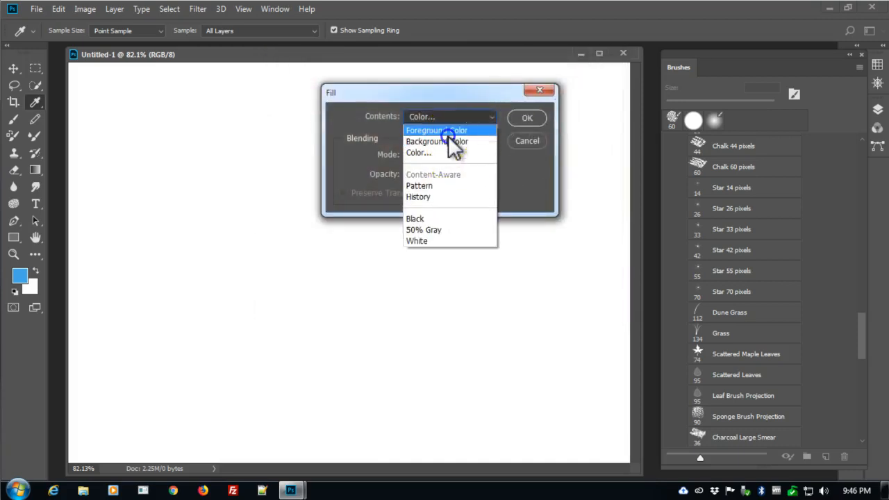
pyautogui.click(448, 130)
pyautogui.click(528, 120)
pyautogui.press('b')
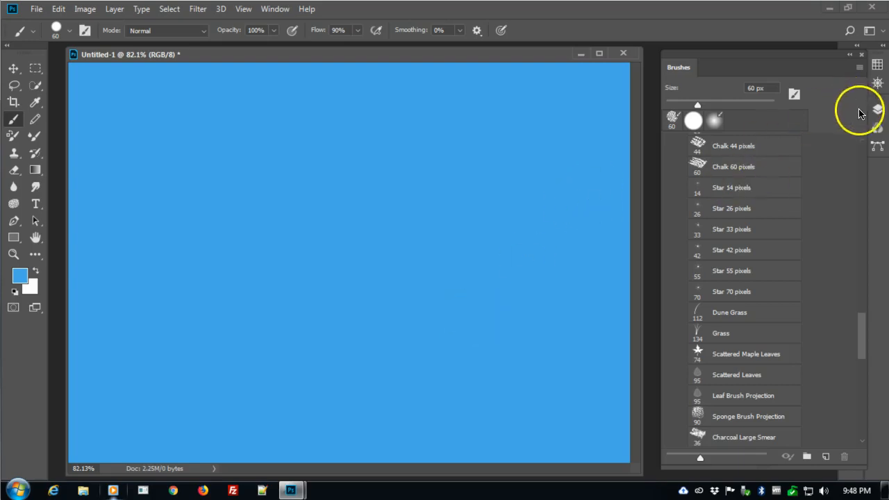
# - Show the Layers panel and expand the collapsed panel dock
pyautogui.click(276, 10)
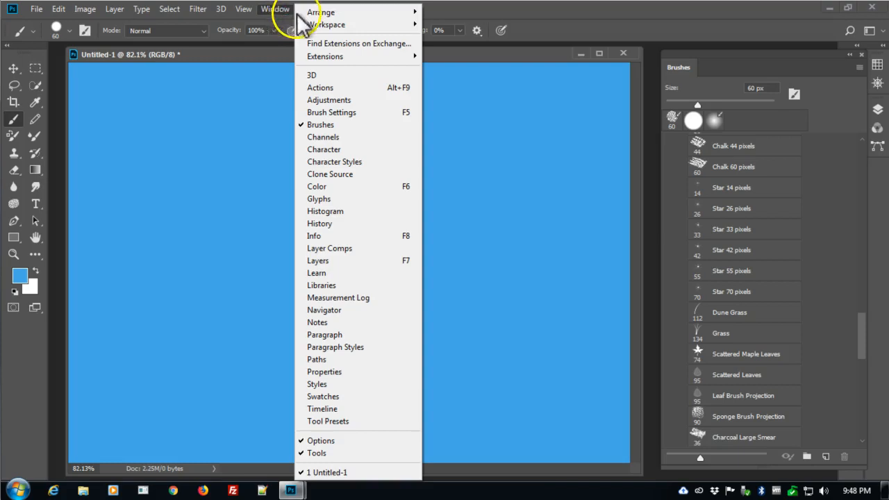
pyautogui.click(339, 261)
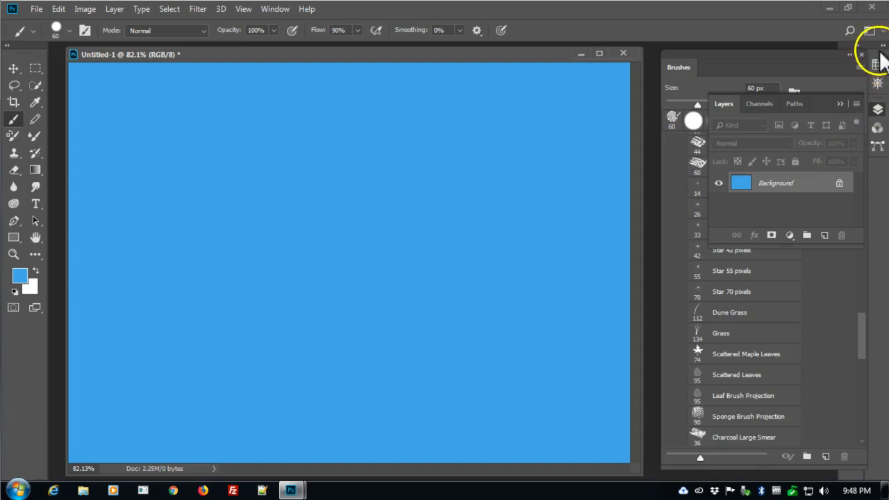
pyautogui.click(883, 50)
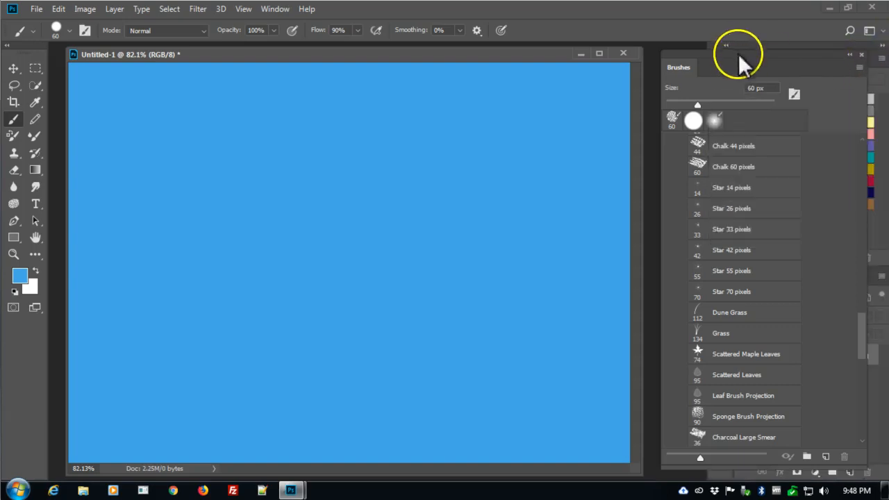
# - Dock the Brushes panel between the Swatches and Layers panels, with Swatches collapsed and Layers expanded
pyautogui.moveTo(723, 54)
pyautogui.mouseDown()
pyautogui.moveTo(514, 61)
pyautogui.moveTo(764, 322)
pyautogui.moveTo(777, 257)
pyautogui.moveTo(784, 261)
pyautogui.mouseUp()
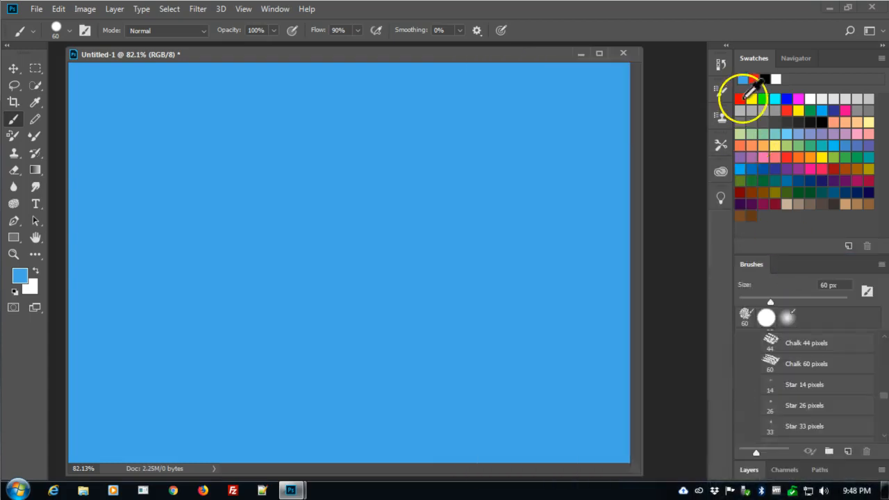
pyautogui.click(759, 58)
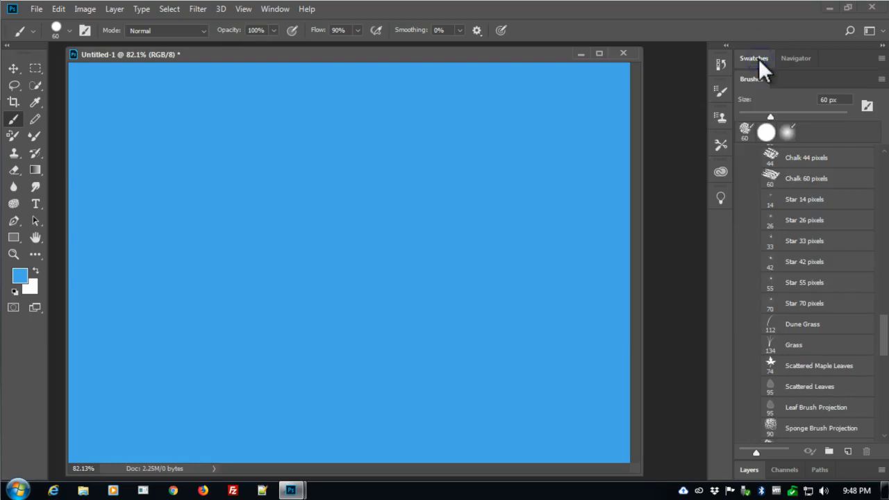
pyautogui.click(750, 470)
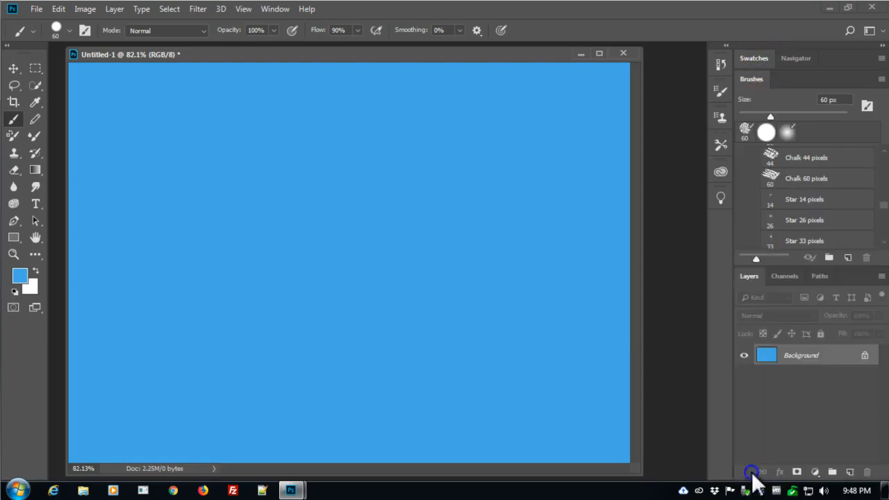
pyautogui.click(803, 203)
# - Add a new empty layer above the Background layer
pyautogui.click(801, 356)
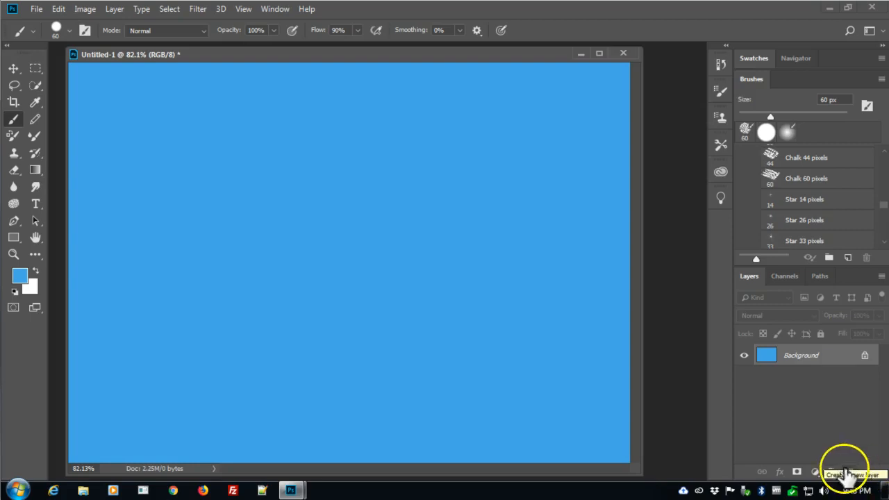
pyautogui.click(849, 472)
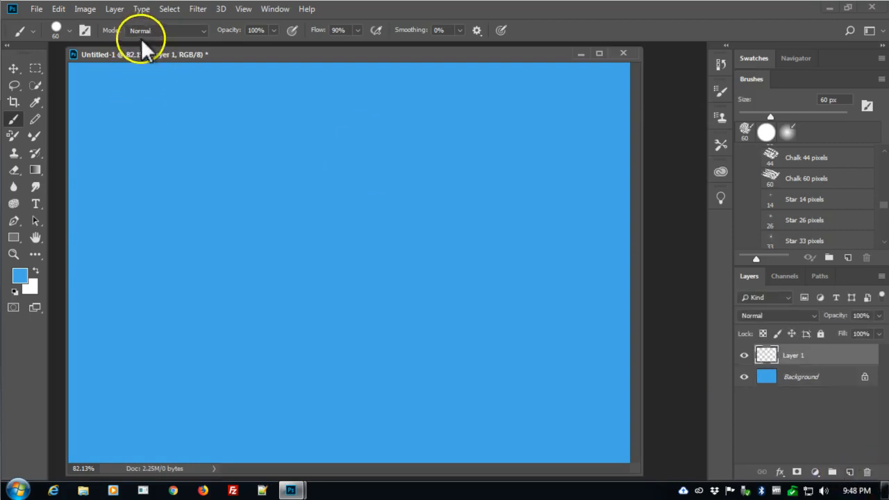
pyautogui.click(111, 10)
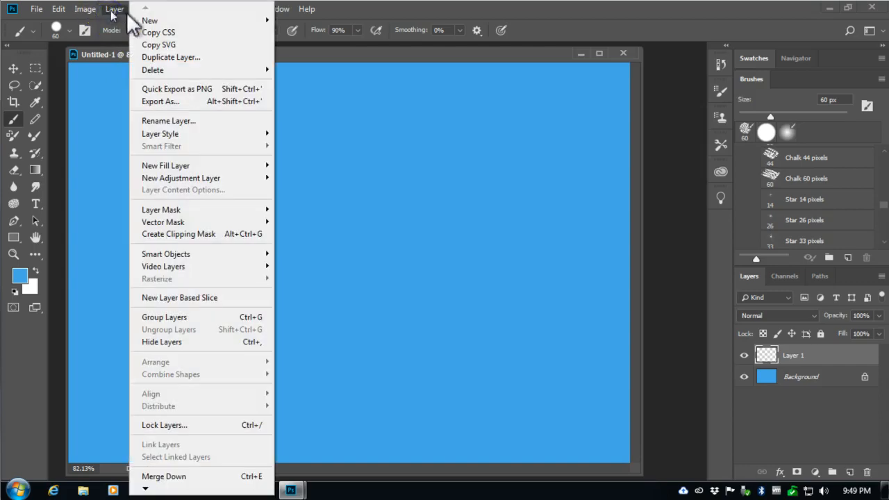
pyautogui.moveTo(161, 22)
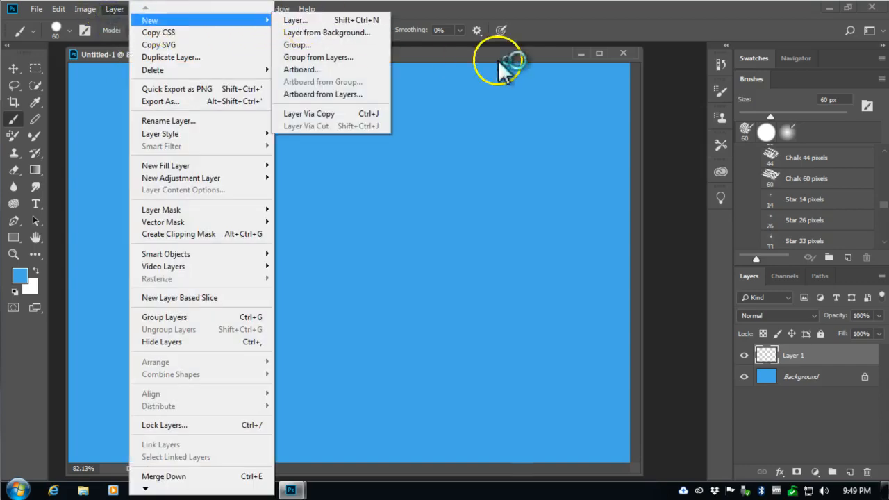
pyautogui.click(502, 62)
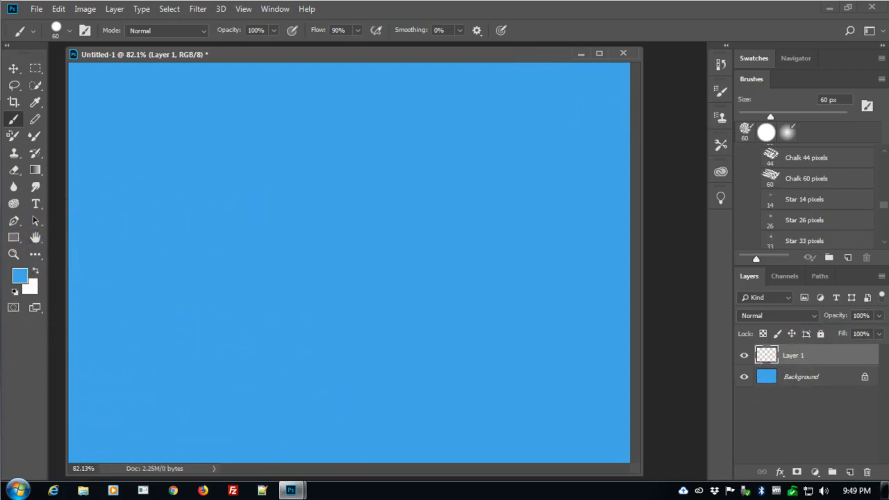
# - Change the foreground color to the brown #9a6e1a in the Color Picker
pyautogui.click(25, 277)
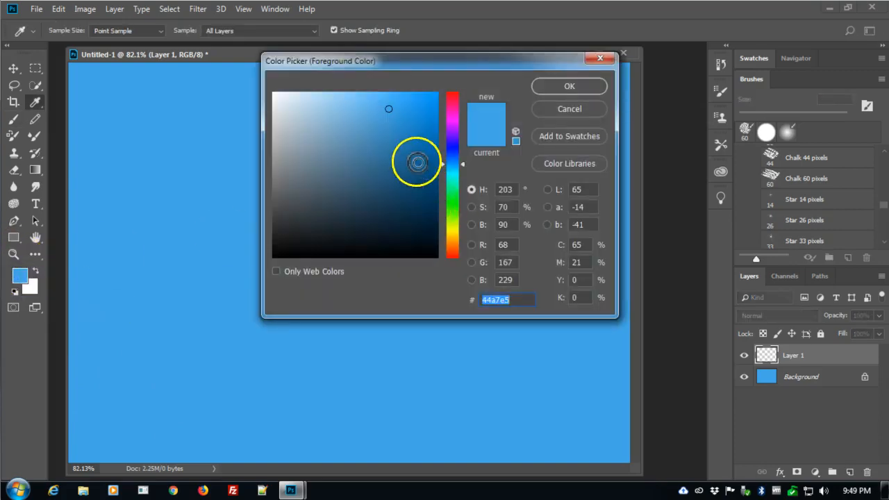
pyautogui.click(456, 235)
pyautogui.moveTo(456, 236); pyautogui.dragTo(457, 240)
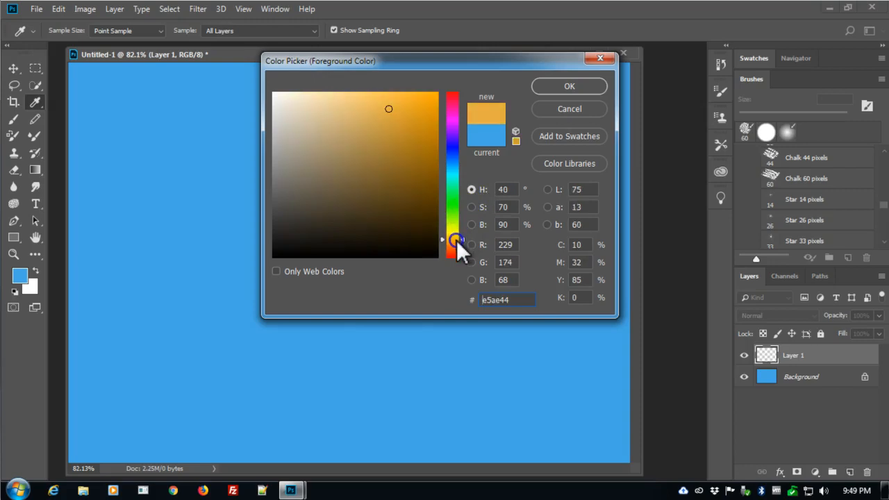
pyautogui.click(410, 157)
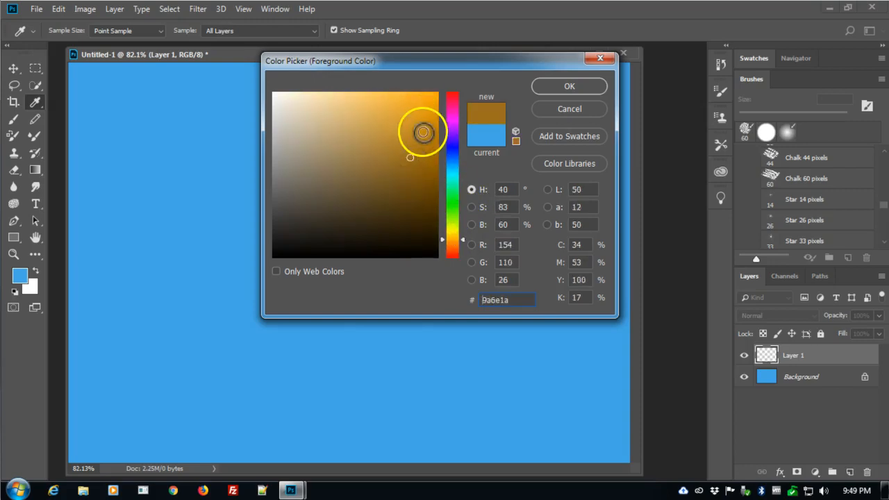
pyautogui.click(566, 85)
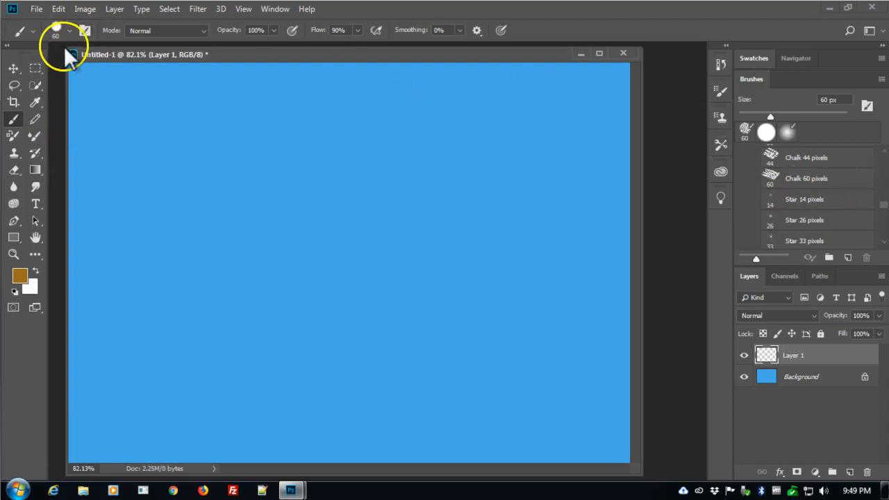
# - Choose the Soft Round brush from General Brushes and enlarge it to 150 px
pyautogui.click(71, 31)
pyautogui.click(71, 32)
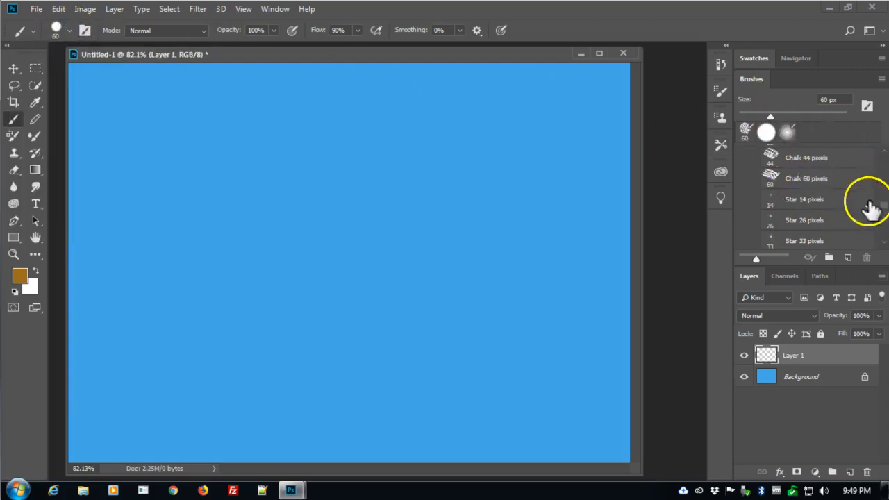
pyautogui.moveTo(883, 205); pyautogui.dragTo(881, 152)
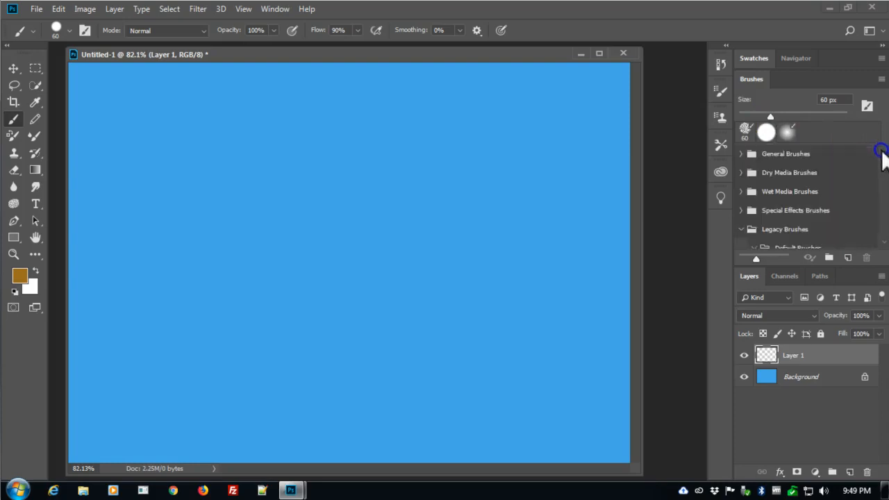
pyautogui.click(740, 153)
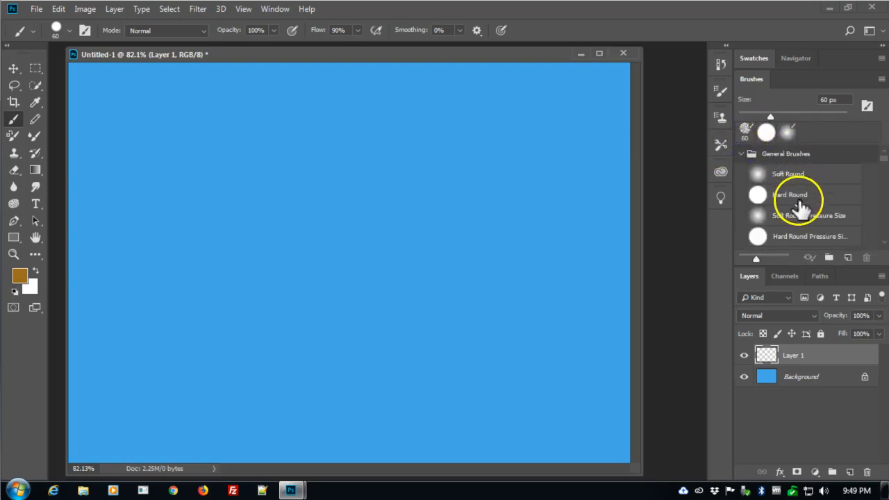
pyautogui.click(793, 174)
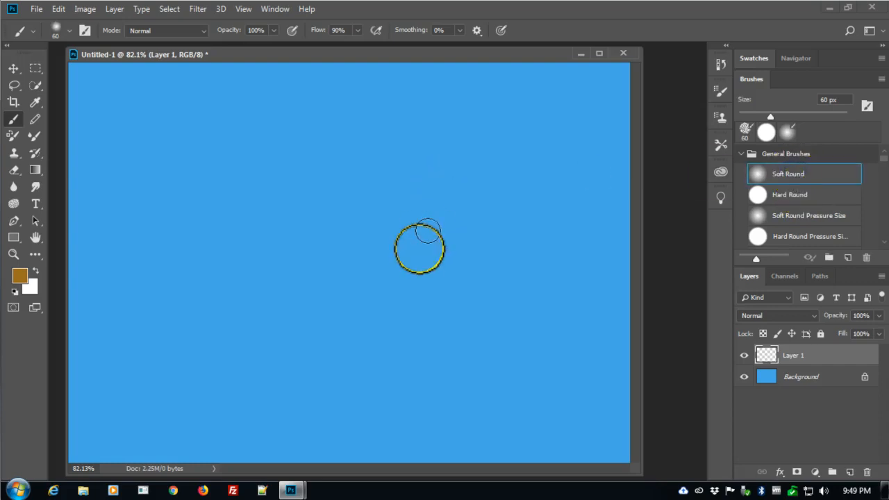
pyautogui.press(']')
pyautogui.press(']')
pyautogui.press(']')
pyautogui.press(']')
pyautogui.press(']')
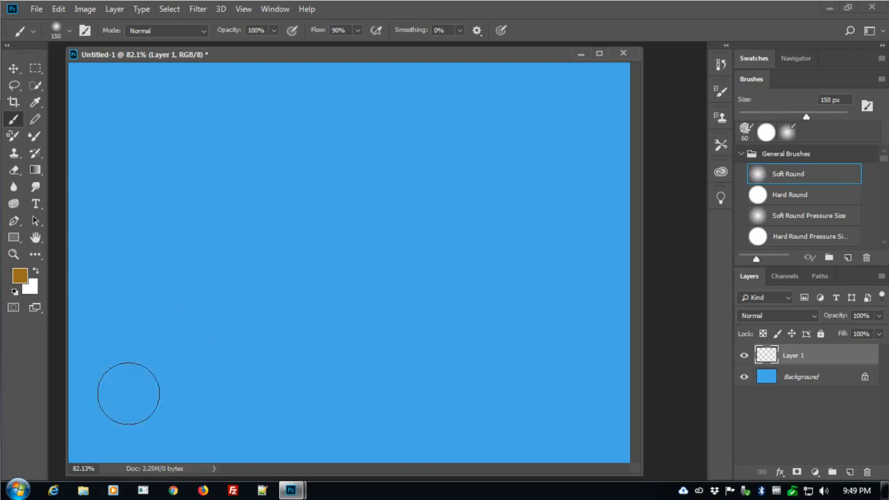
# - Paint a solid brown hillside across the lower part of the canvas, sloping down from left to right
pyautogui.moveTo(88, 425)
pyautogui.mouseDown()
pyautogui.moveTo(157, 433)
pyautogui.moveTo(37, 443)
pyautogui.moveTo(564, 473)
pyautogui.moveTo(159, 405)
pyautogui.moveTo(103, 382)
pyautogui.moveTo(60, 393)
pyautogui.moveTo(465, 459)
pyautogui.moveTo(165, 383)
pyautogui.moveTo(618, 436)
pyautogui.moveTo(632, 460)
pyautogui.moveTo(530, 447)
pyautogui.moveTo(163, 350)
pyautogui.moveTo(83, 349)
pyautogui.mouseUp()
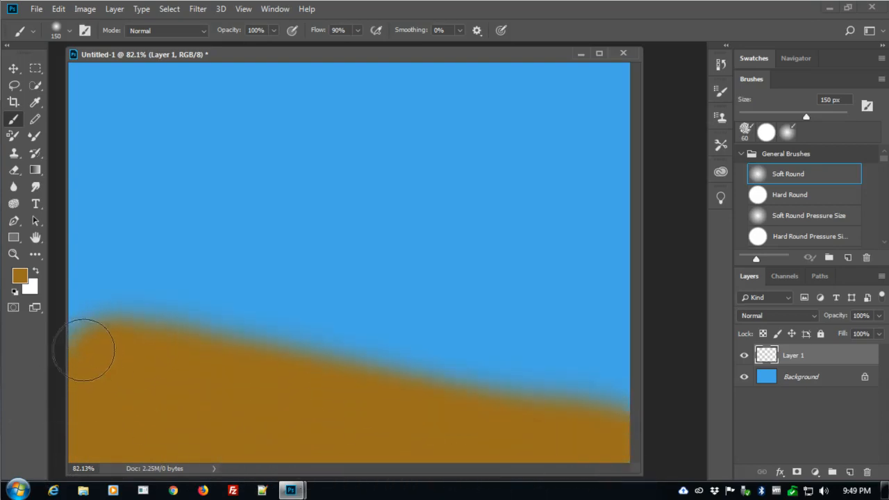
pyautogui.moveTo(385, 391); pyautogui.dragTo(572, 442)
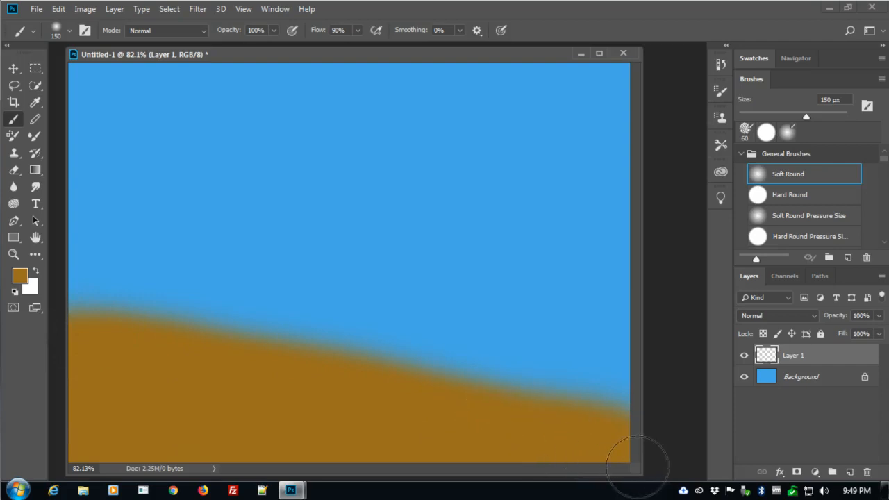
pyautogui.moveTo(178, 382); pyautogui.dragTo(639, 419)
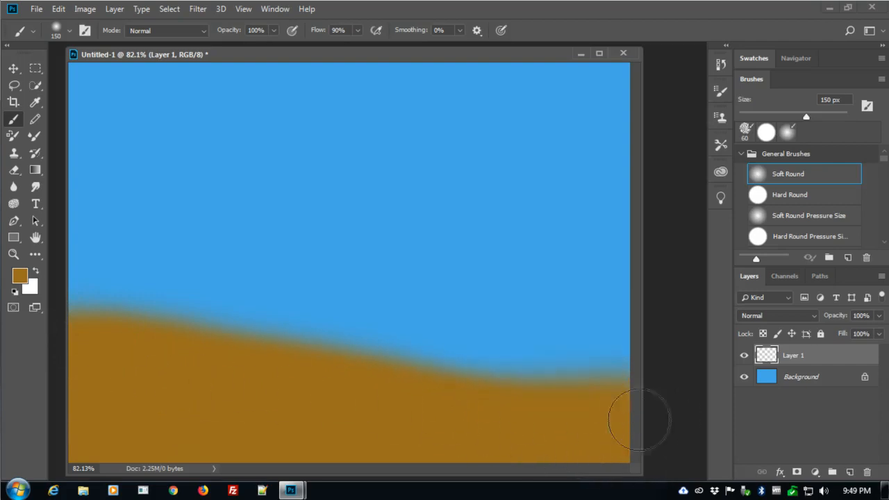
pyautogui.moveTo(204, 328)
pyautogui.mouseDown()
pyautogui.moveTo(454, 396)
pyautogui.moveTo(504, 401)
pyautogui.moveTo(45, 303)
pyautogui.mouseUp()
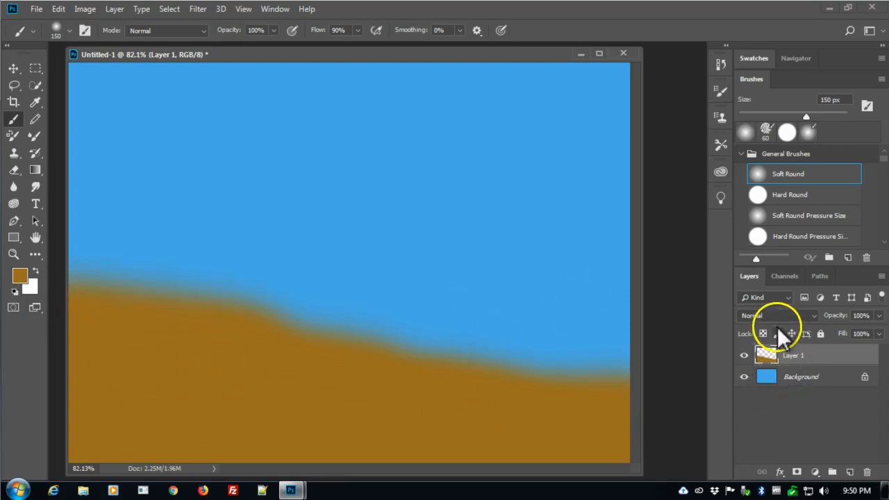
# - Set the brush hardness to 54% and repaint the upper edge of the brown hill to make it crisper
pyautogui.click(71, 33)
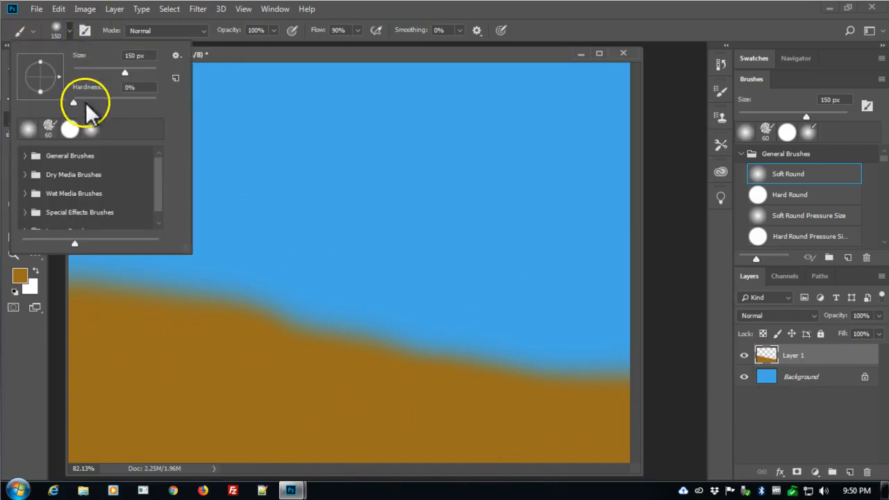
pyautogui.click(105, 99)
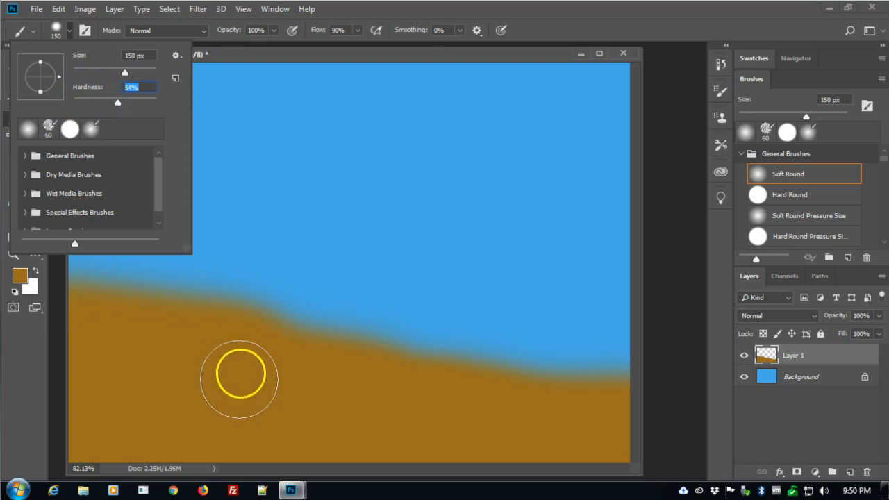
pyautogui.click(78, 311)
pyautogui.moveTo(311, 365)
pyautogui.mouseDown()
pyautogui.moveTo(501, 400)
pyautogui.moveTo(596, 407)
pyautogui.mouseUp()
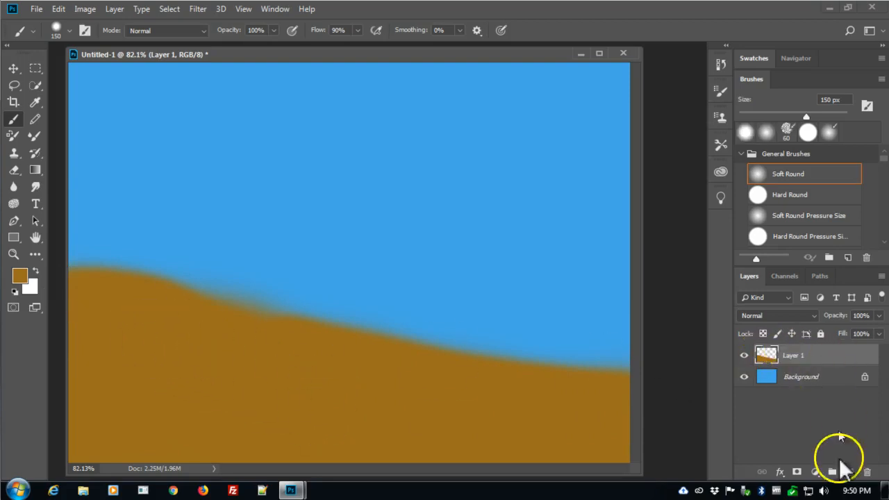
# - Add a new layer named Grass above the painted hill layer, and rename the hill layer Ground
pyautogui.click(114, 10)
pyautogui.moveTo(155, 22)
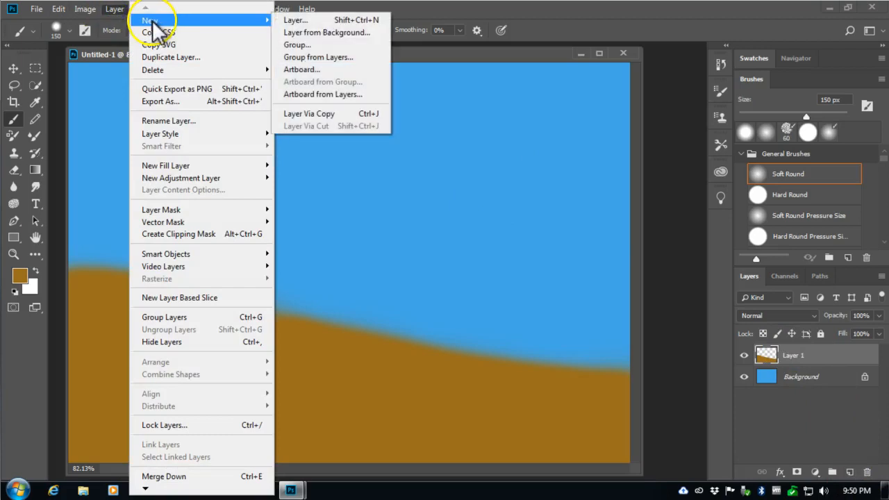
pyautogui.click(322, 25)
pyautogui.click(548, 133)
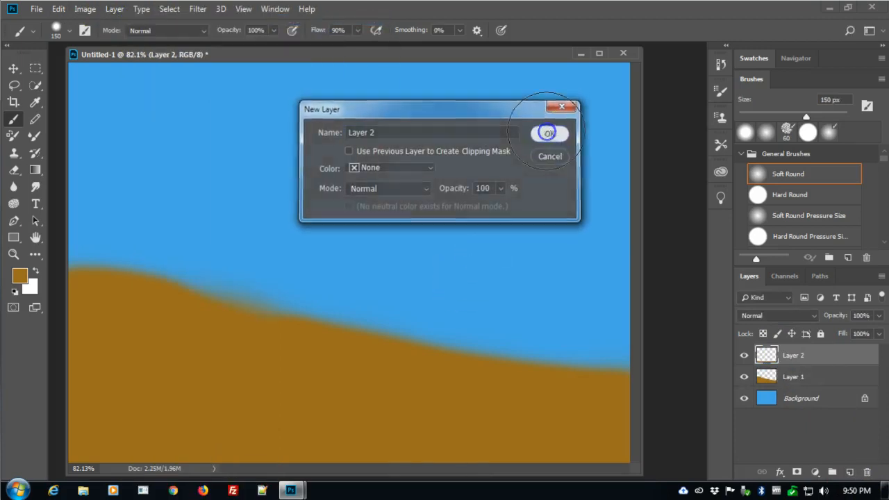
pyautogui.doubleClick(791, 377)
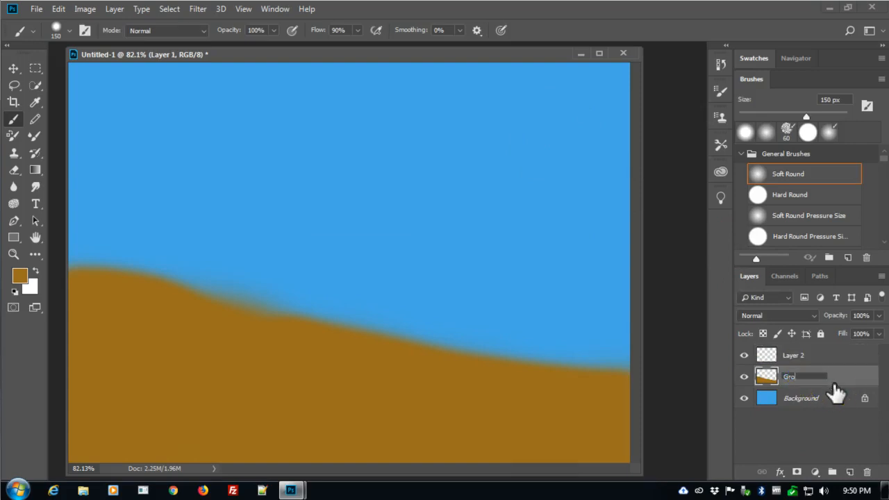
pyautogui.doubleClick(794, 355)
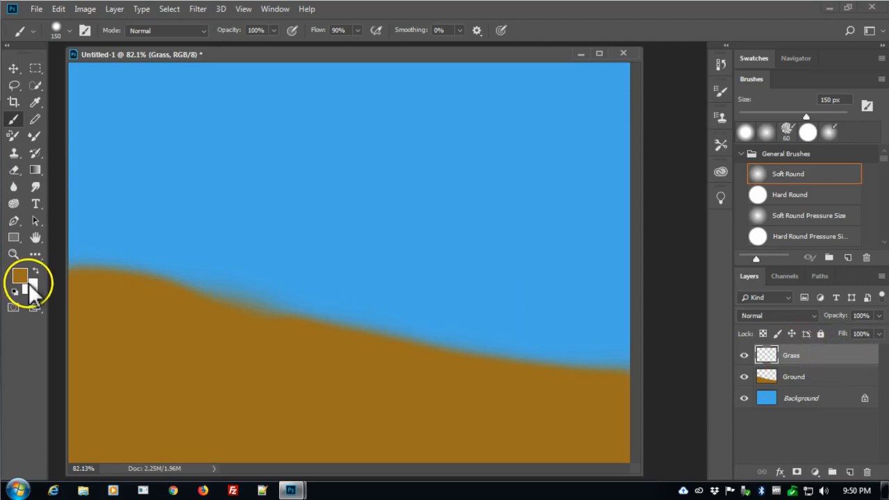
# - Collapse General Brushes and choose the 134 px Grass brush from the default brushes in Legacy Brushes
pyautogui.click(742, 154)
pyautogui.scroll(-8, 773, 167)
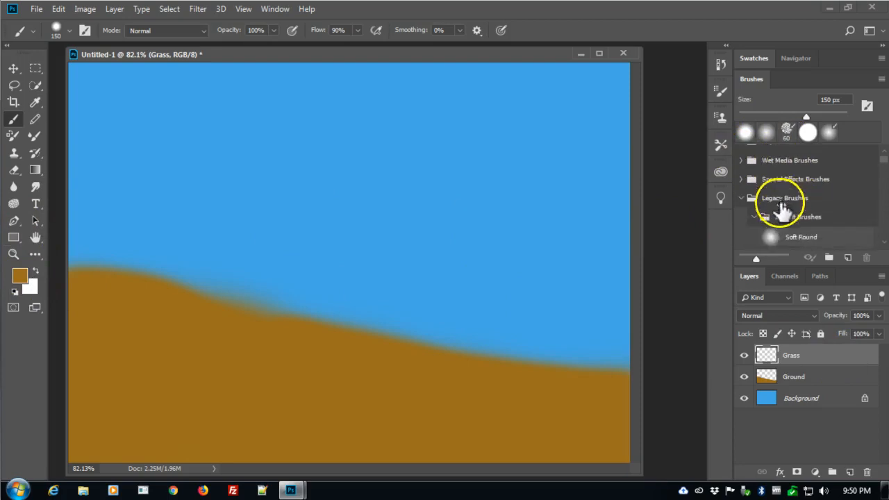
pyautogui.scroll(-10, 780, 214)
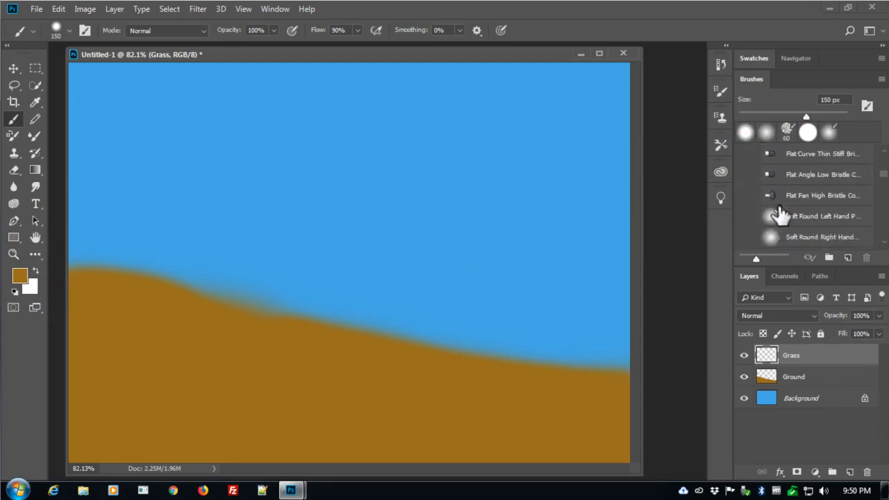
pyautogui.scroll(-10, 779, 216)
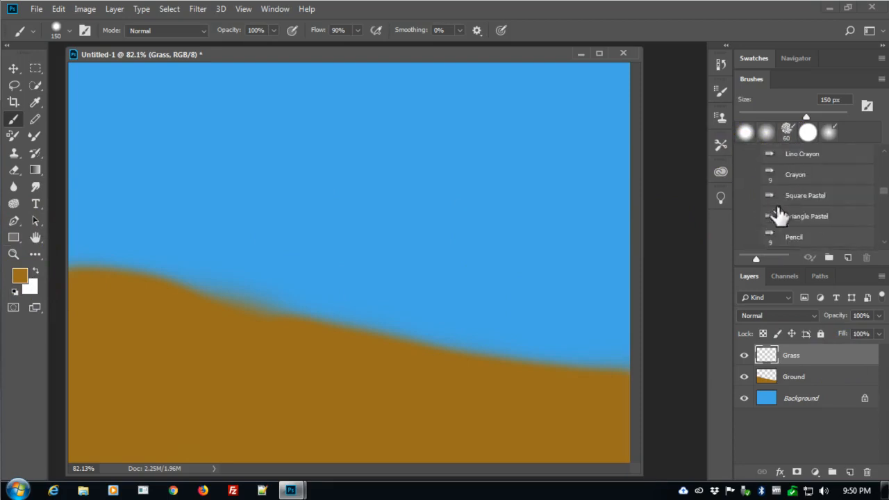
pyautogui.scroll(-8, 780, 216)
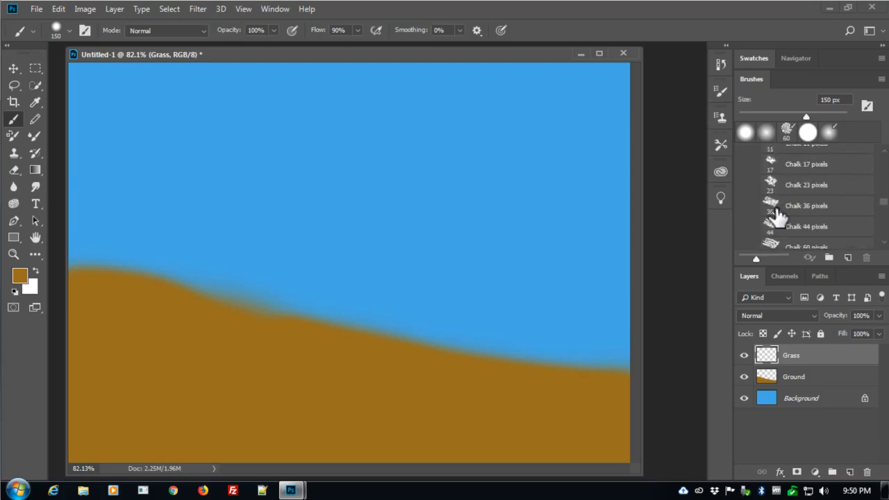
pyautogui.scroll(-5, 779, 216)
pyautogui.click(798, 218)
pyautogui.scroll(-1, 798, 218)
pyautogui.click(793, 194)
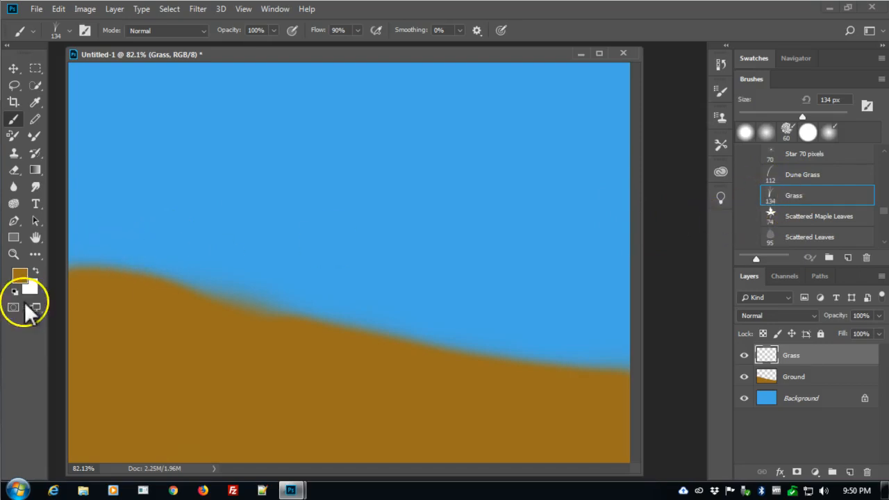
# - Set the foreground color to green 11a553 for painting the grass
pyautogui.click(20, 275)
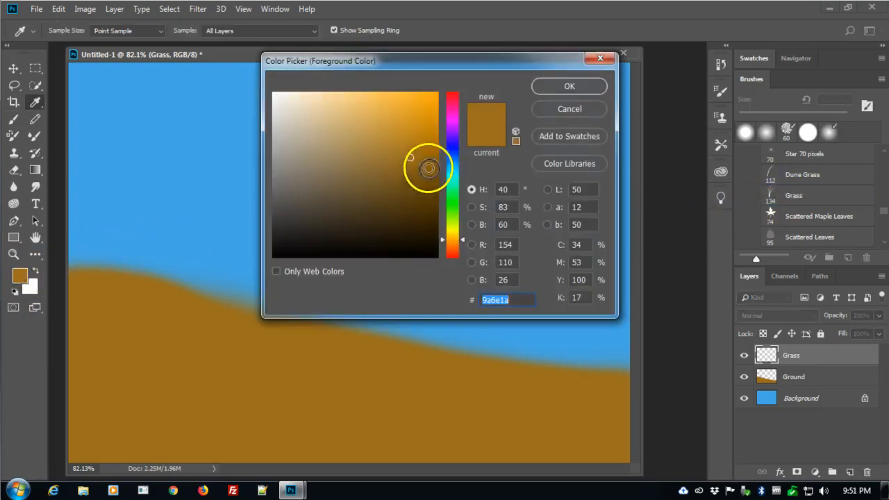
pyautogui.click(452, 190)
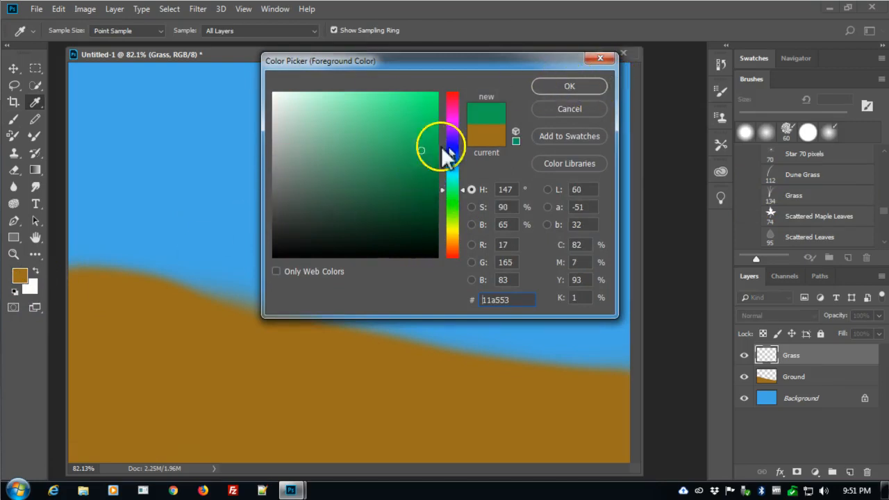
pyautogui.click(560, 84)
pyautogui.press('b')
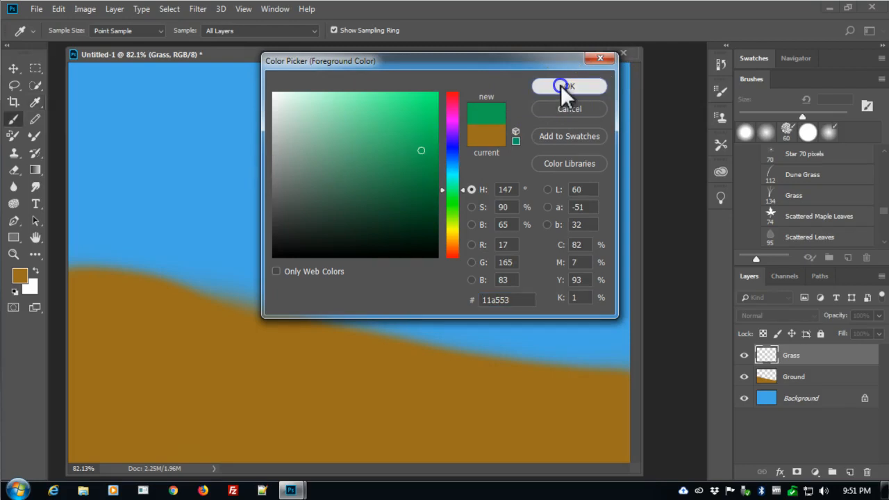
# - Set the background color to the darker, muted green 317f57
pyautogui.click(36, 289)
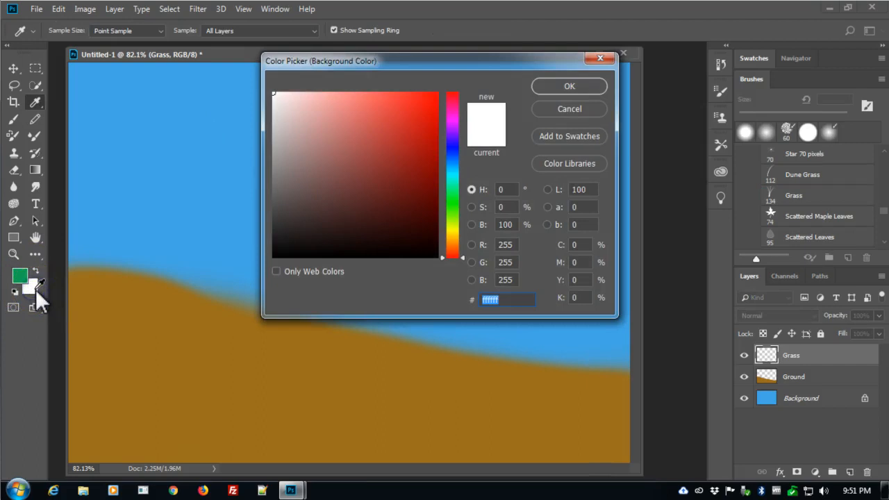
pyautogui.click(453, 183)
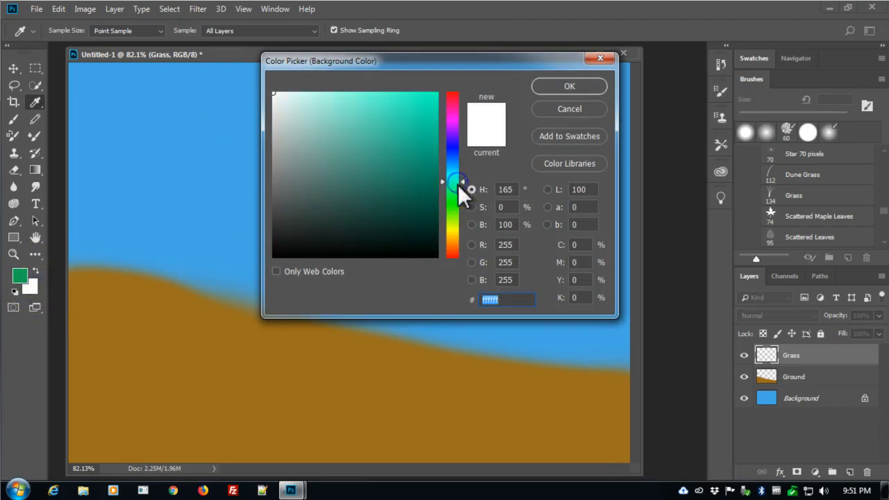
pyautogui.moveTo(426, 141); pyautogui.dragTo(427, 175)
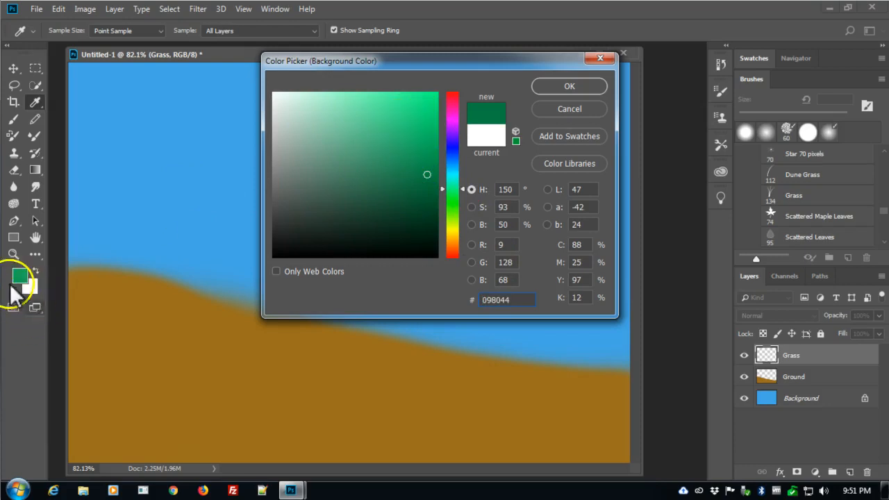
pyautogui.click(375, 176)
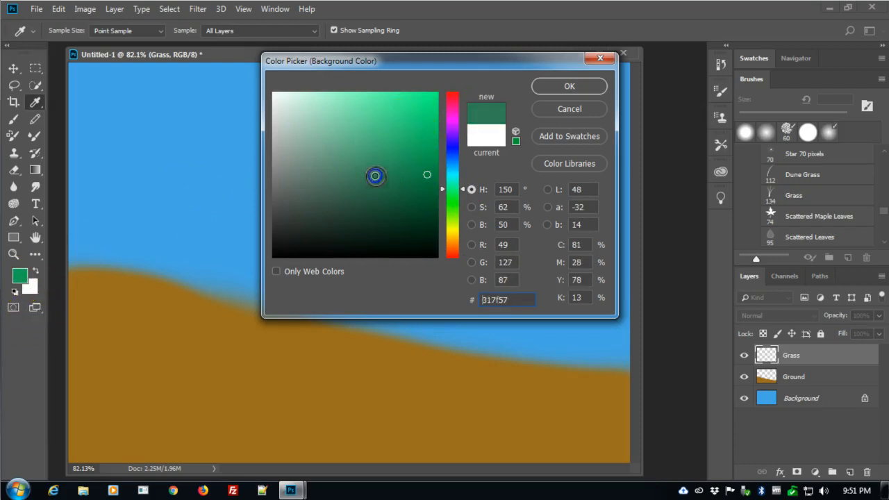
pyautogui.click(569, 86)
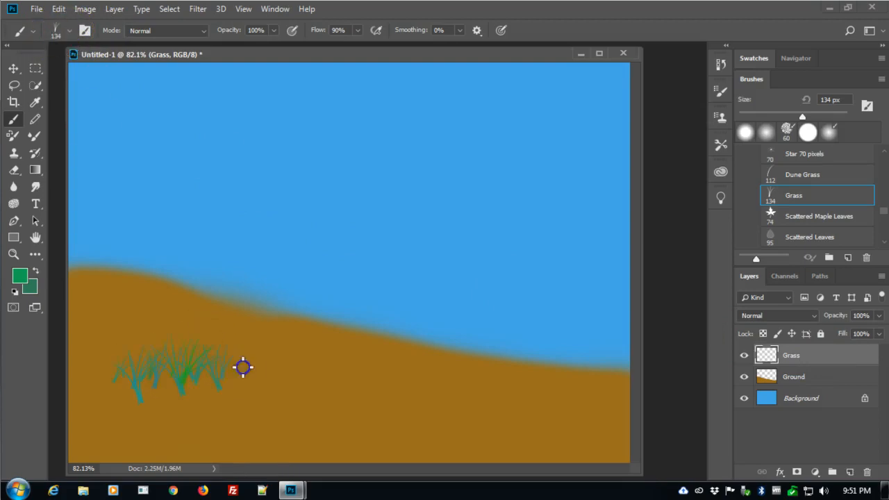
# - Paint dense rows of grass over the lower and left part of the brown hill on the Grass layer
pyautogui.moveTo(128, 431); pyautogui.dragTo(487, 447)
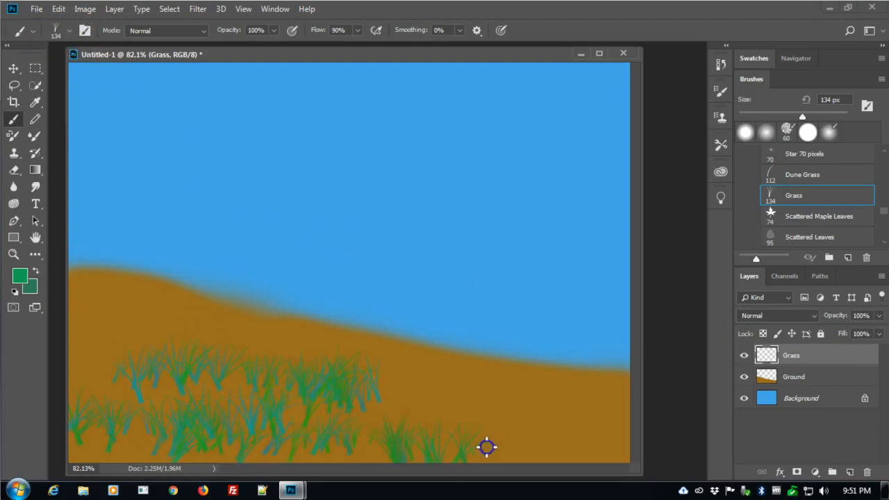
pyautogui.moveTo(132, 327)
pyautogui.mouseDown()
pyautogui.moveTo(109, 338)
pyautogui.moveTo(222, 437)
pyautogui.moveTo(222, 341)
pyautogui.moveTo(470, 418)
pyautogui.moveTo(331, 368)
pyautogui.mouseUp()
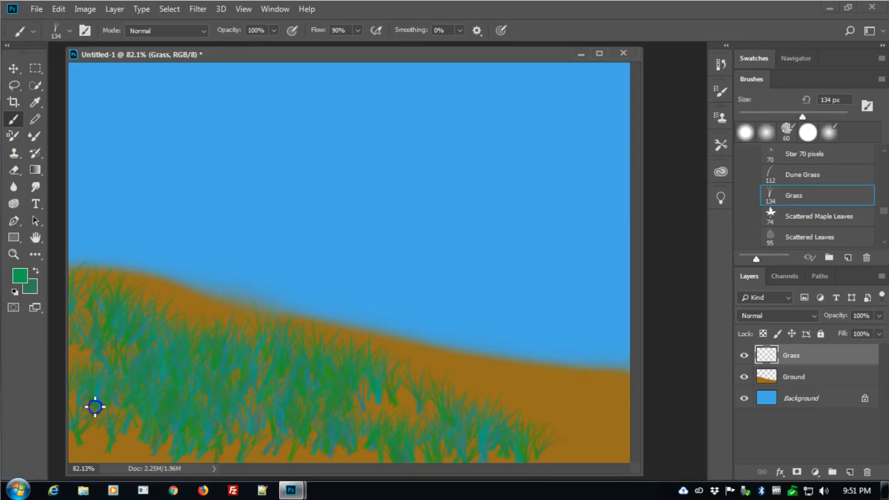
# - Set the foreground color to light green 59e698 and paint lighter blades over the existing grass
pyautogui.click(22, 278)
pyautogui.moveTo(410, 116)
pyautogui.mouseDown()
pyautogui.moveTo(397, 109)
pyautogui.moveTo(320, 119)
pyautogui.moveTo(377, 110)
pyautogui.moveTo(344, 106)
pyautogui.mouseUp()
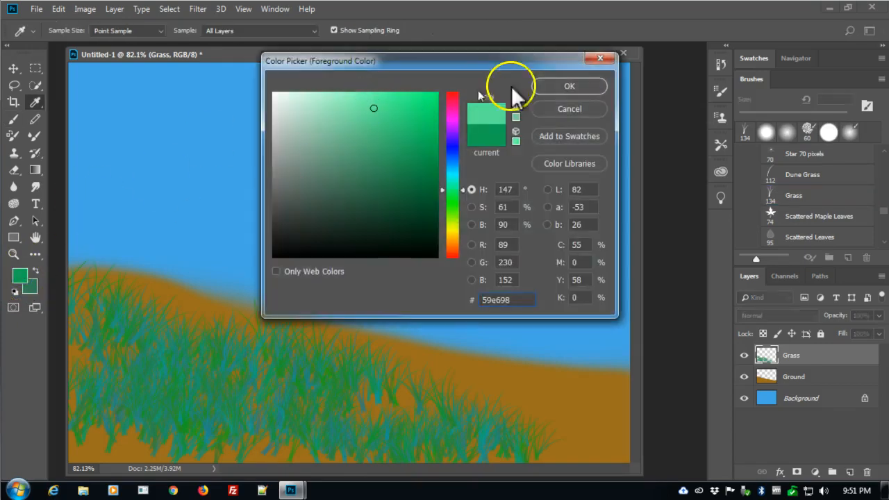
pyautogui.click(561, 87)
pyautogui.press('b')
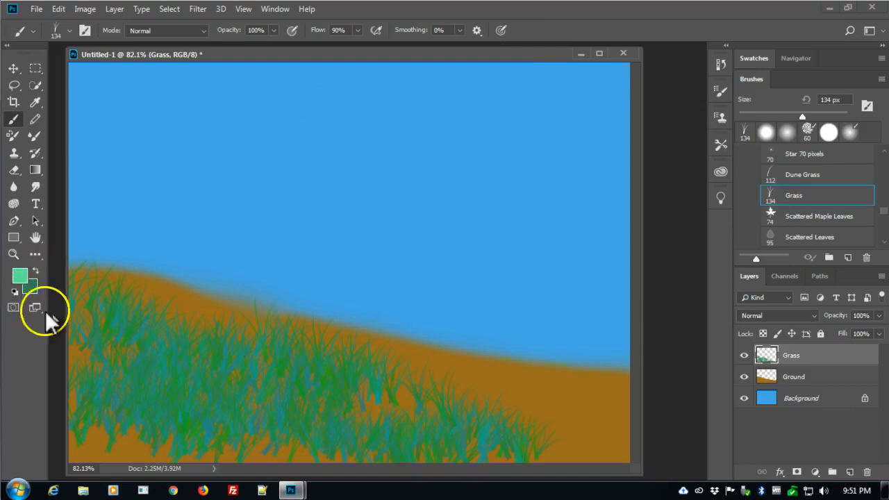
pyautogui.moveTo(139, 331)
pyautogui.mouseDown()
pyautogui.moveTo(209, 355)
pyautogui.moveTo(238, 373)
pyautogui.mouseUp()
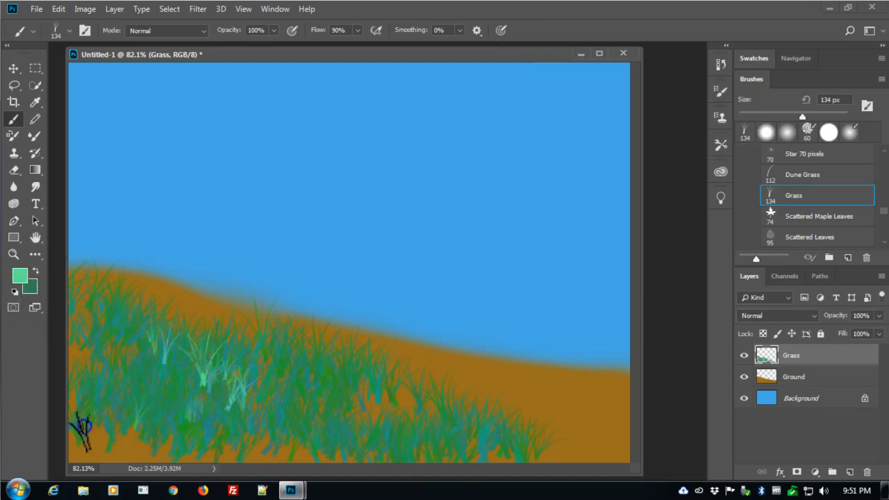
pyautogui.moveTo(85, 438)
pyautogui.mouseDown()
pyautogui.moveTo(258, 455)
pyautogui.moveTo(463, 450)
pyautogui.moveTo(486, 429)
pyautogui.mouseUp()
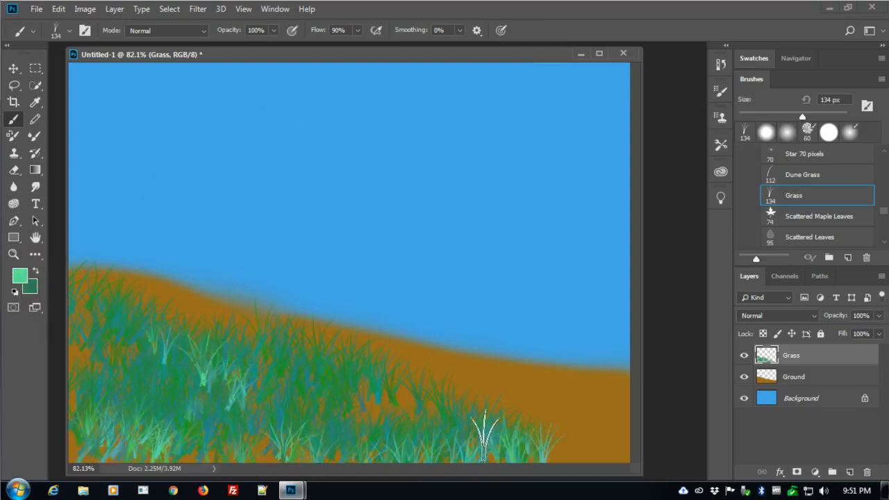
pyautogui.moveTo(389, 394)
pyautogui.mouseDown()
pyautogui.moveTo(307, 363)
pyautogui.moveTo(222, 355)
pyautogui.moveTo(177, 339)
pyautogui.moveTo(145, 364)
pyautogui.moveTo(130, 390)
pyautogui.mouseUp()
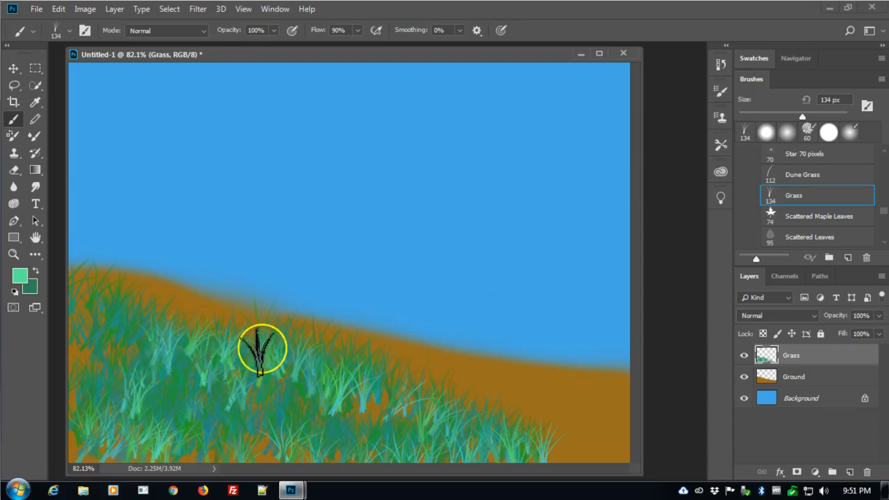
# - Enlarge the Grass brush to 400 px
pyautogui.press('[')
pyautogui.press('[')
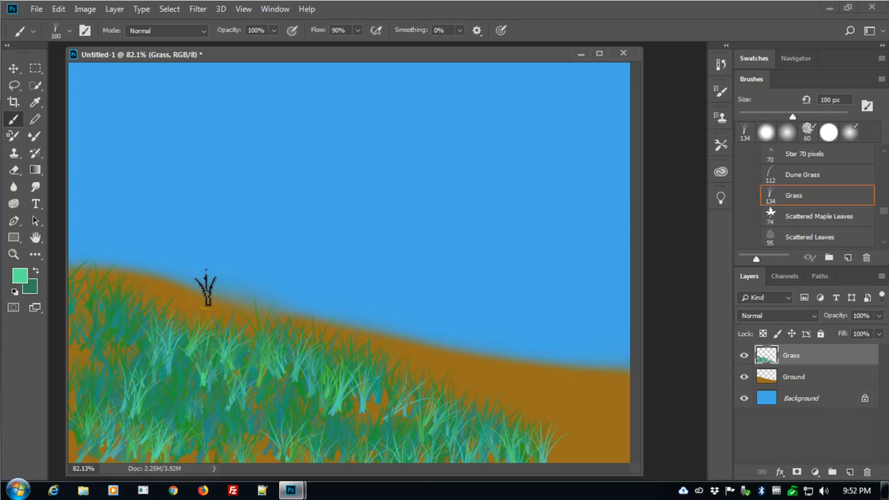
pyautogui.press(']')
pyautogui.press(']')
pyautogui.press(']')
pyautogui.press(']')
pyautogui.press(']')
pyautogui.press(']')
pyautogui.press(']')
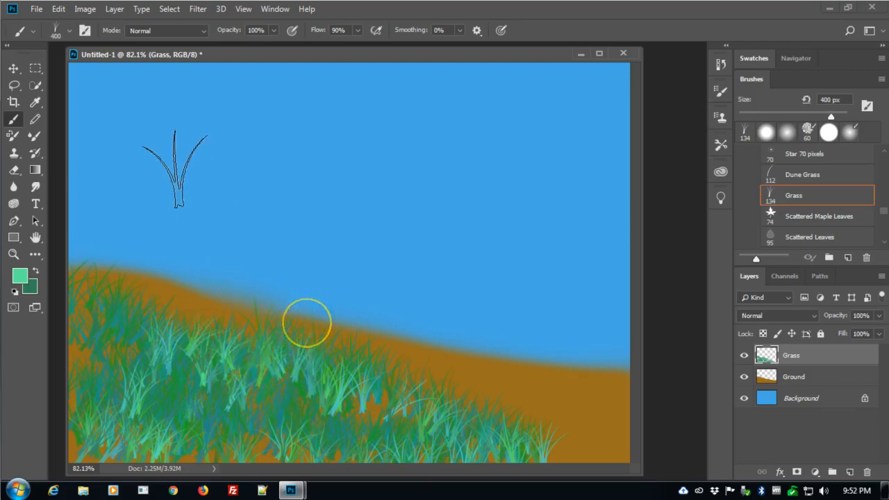
pyautogui.click(69, 31)
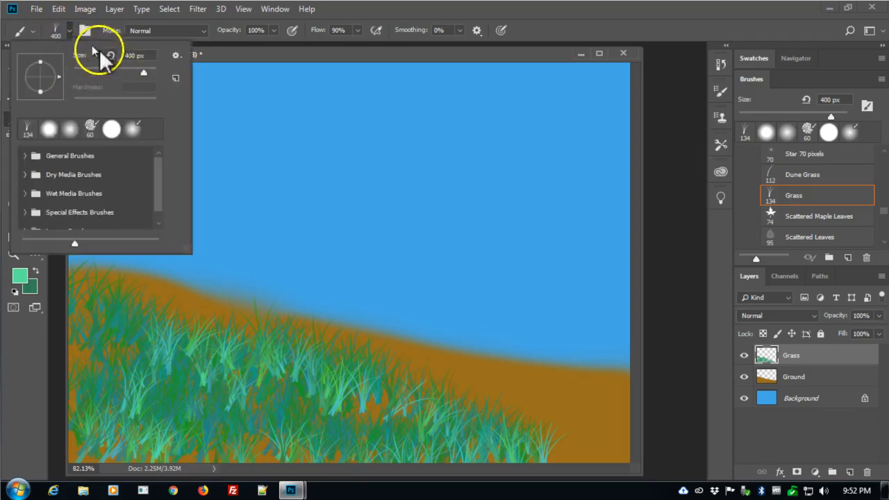
pyautogui.click(68, 32)
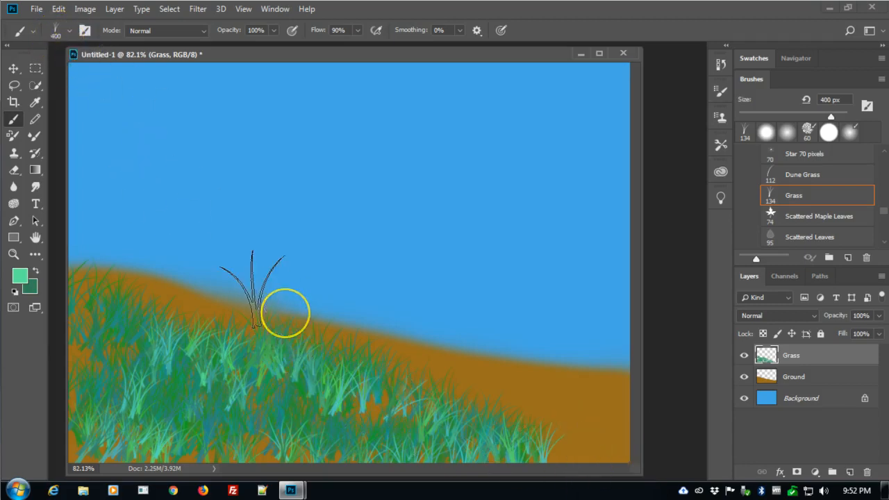
# - Paint large grass blades across the hillside, with tall tufts rising above the hill's edge into the sky
pyautogui.moveTo(286, 365)
pyautogui.mouseDown()
pyautogui.moveTo(361, 375)
pyautogui.moveTo(136, 413)
pyautogui.moveTo(105, 347)
pyautogui.moveTo(583, 454)
pyautogui.moveTo(567, 446)
pyautogui.mouseUp()
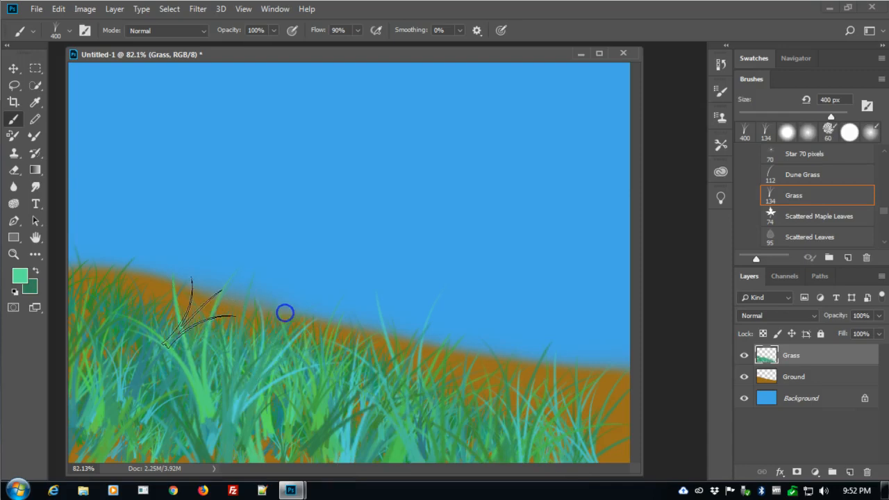
pyautogui.click(198, 273)
pyautogui.click(290, 284)
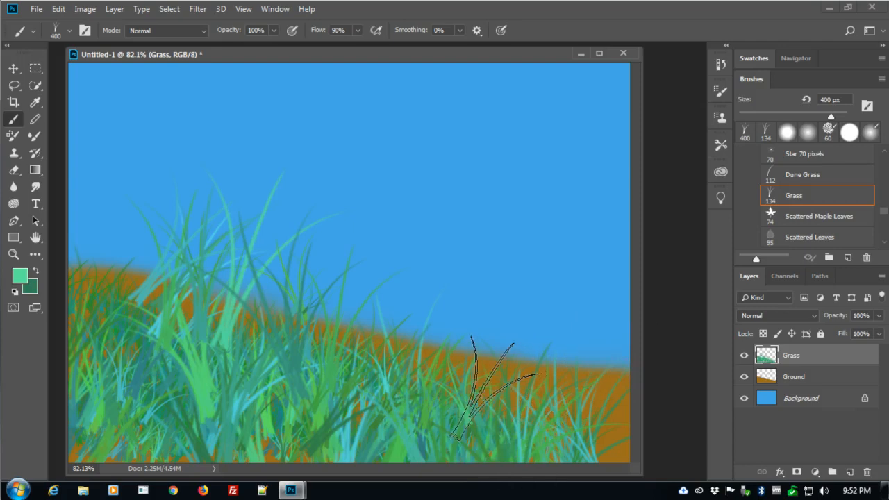
pyautogui.click(544, 405)
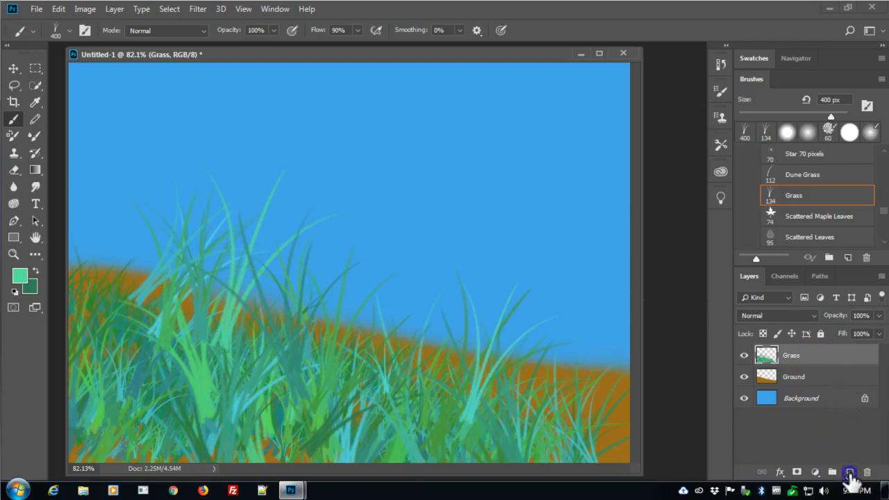
# - Add a new layer above the Grass layer and set the foreground color to reddish brown b96543
pyautogui.click(849, 473)
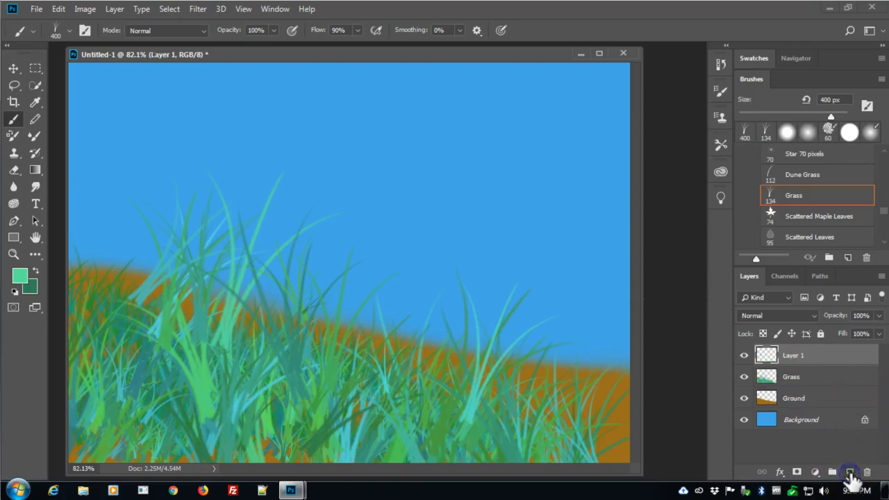
pyautogui.click(21, 273)
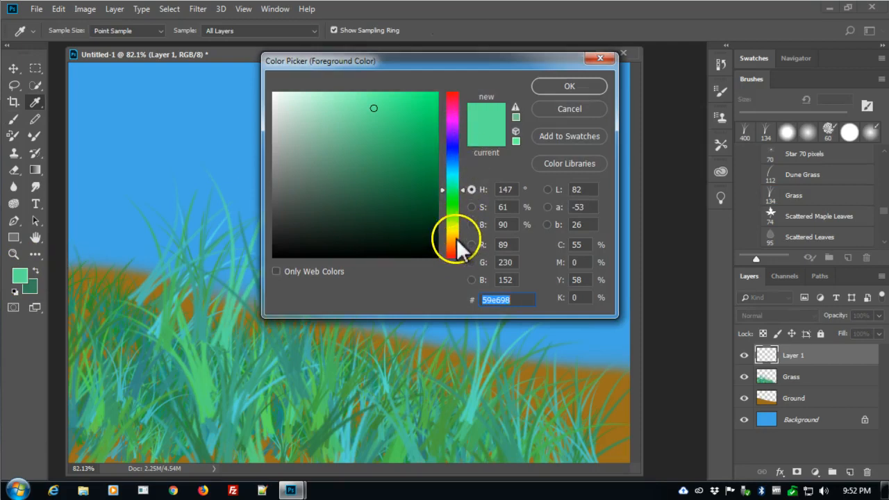
pyautogui.click(456, 239)
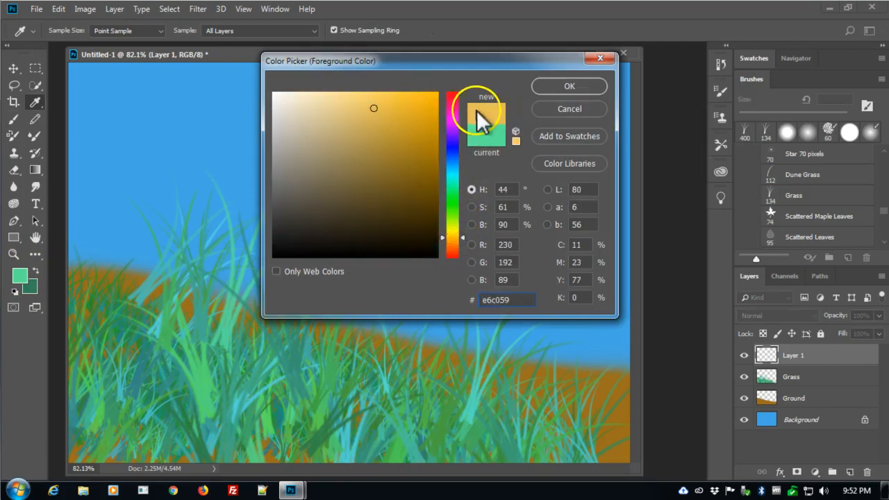
pyautogui.click(430, 176)
pyautogui.moveTo(423, 181)
pyautogui.mouseDown()
pyautogui.moveTo(395, 143)
pyautogui.moveTo(355, 125)
pyautogui.moveTo(409, 174)
pyautogui.moveTo(421, 167)
pyautogui.moveTo(419, 151)
pyautogui.moveTo(420, 160)
pyautogui.mouseUp()
pyautogui.moveTo(460, 237)
pyautogui.mouseDown()
pyautogui.moveTo(464, 244)
pyautogui.moveTo(461, 237)
pyautogui.mouseUp()
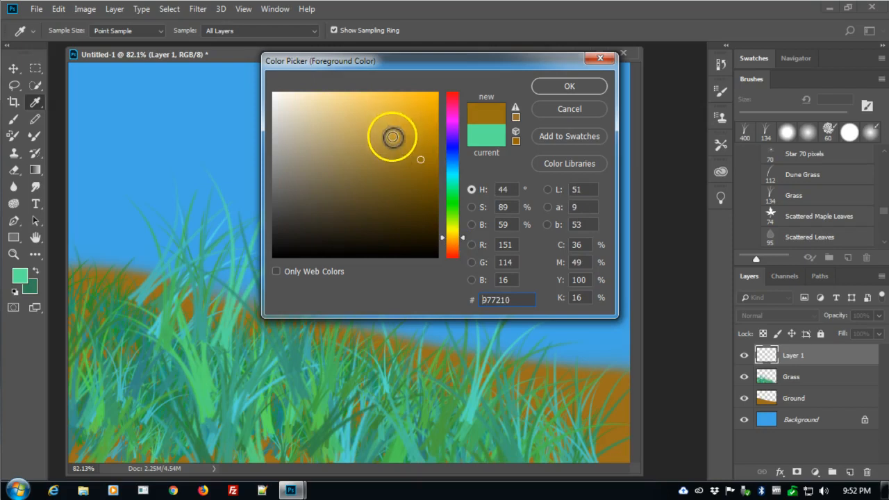
pyautogui.click(461, 240)
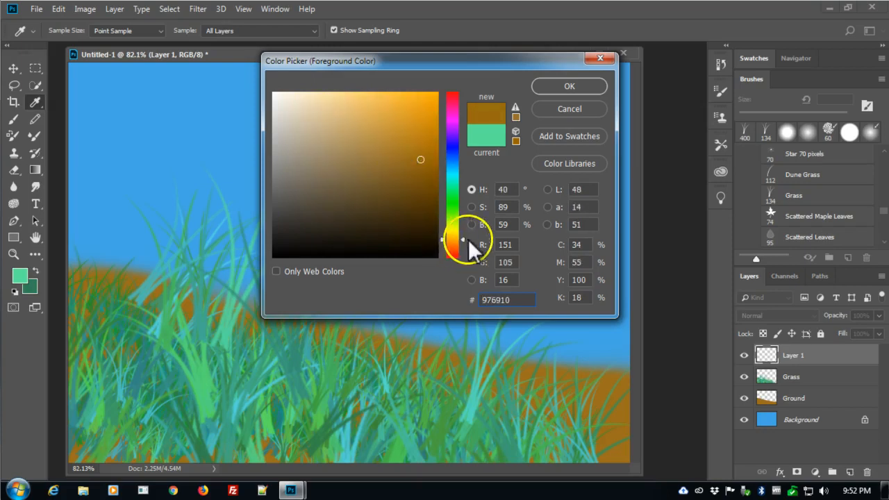
pyautogui.moveTo(461, 240); pyautogui.dragTo(461, 246)
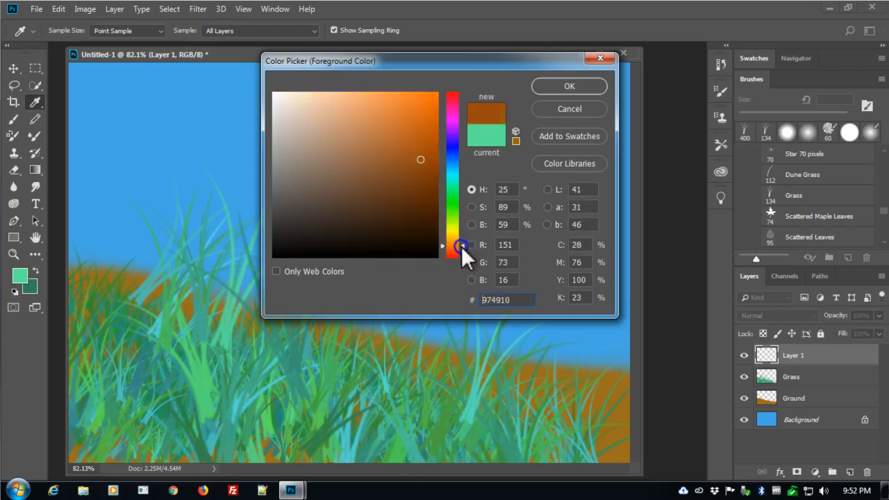
pyautogui.moveTo(401, 126); pyautogui.dragTo(398, 123)
pyautogui.click(388, 149)
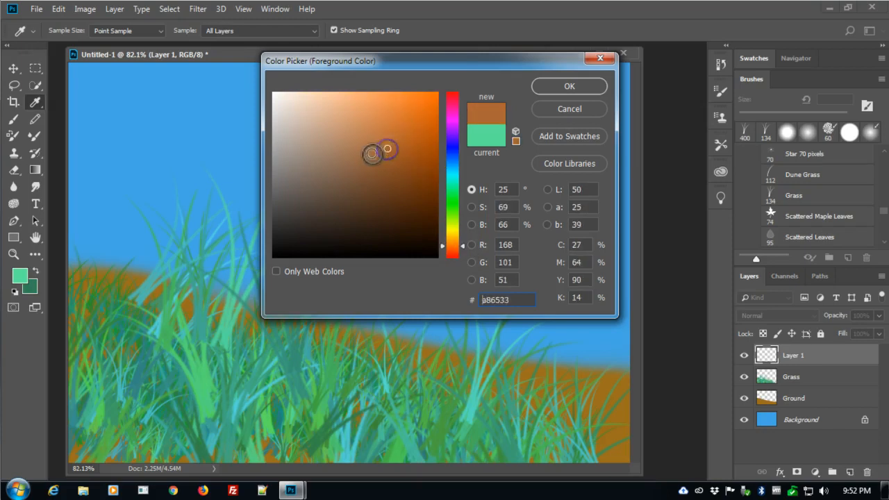
pyautogui.moveTo(460, 249); pyautogui.dragTo(464, 250)
pyautogui.click(378, 148)
pyautogui.click(395, 106)
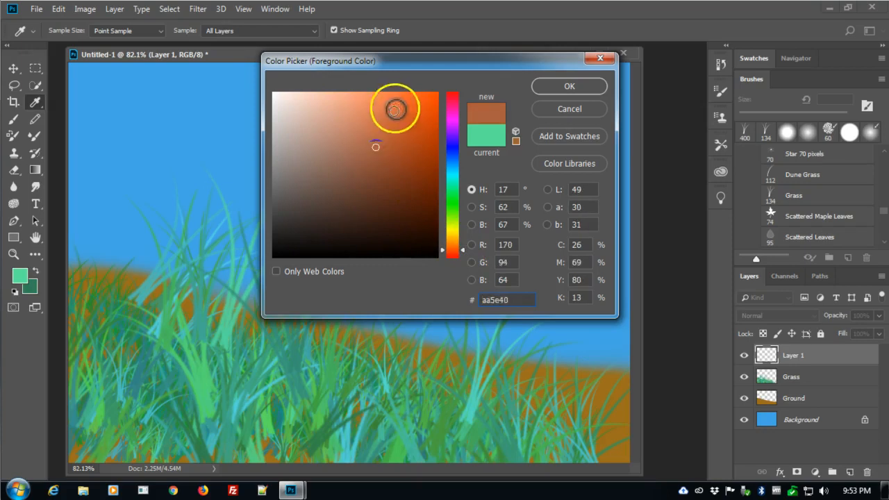
pyautogui.click(397, 163)
pyautogui.click(377, 138)
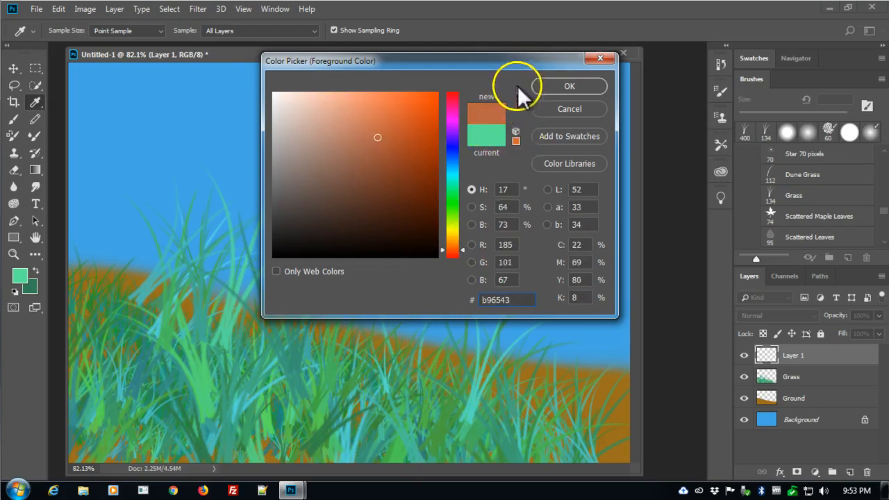
pyautogui.click(546, 86)
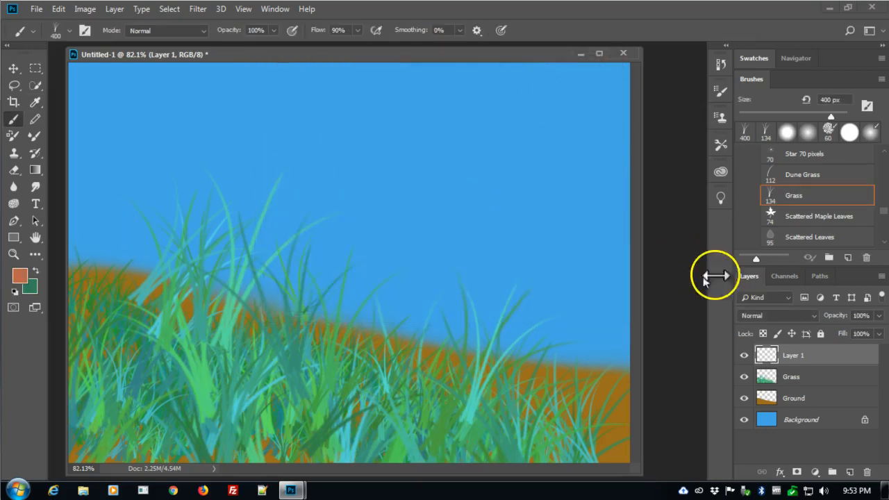
# - Choose the 74 px Scattered Maple Leaves brush and scatter several leaves across the sky on the new layer
pyautogui.click(813, 220)
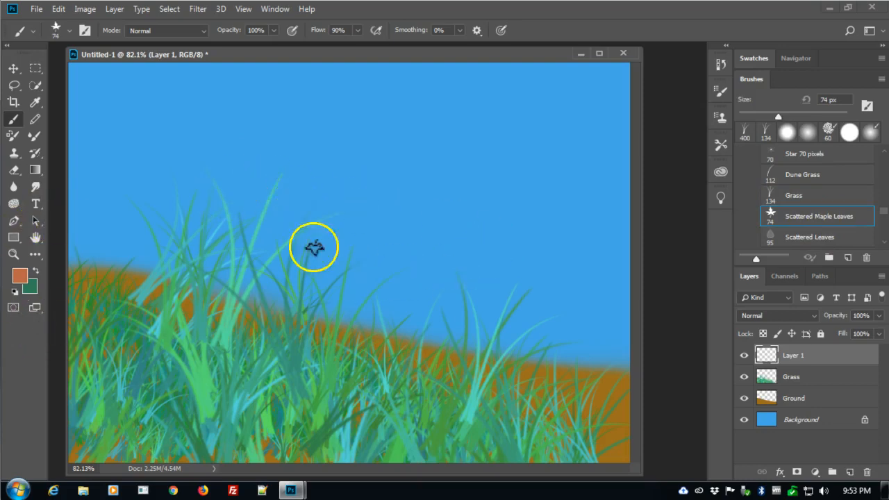
pyautogui.click(381, 253)
pyautogui.click(415, 196)
pyautogui.click(224, 153)
pyautogui.click(165, 219)
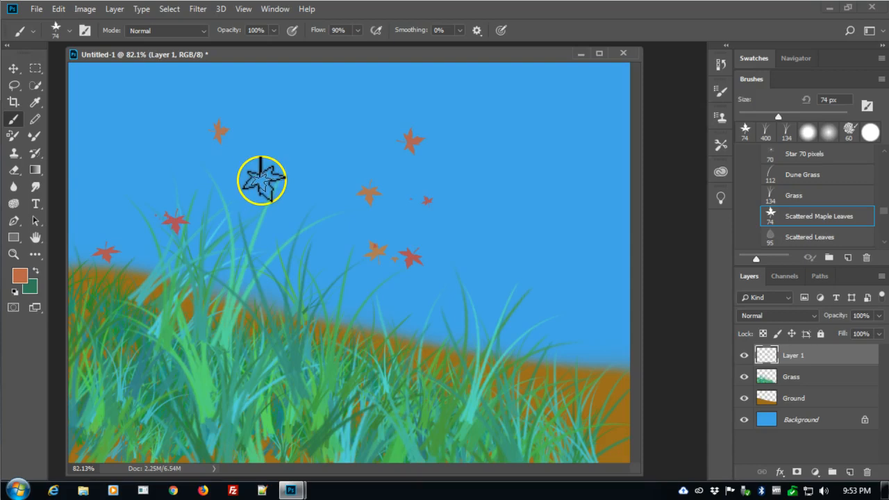
# - Enlarge the Scattered Maple Leaves brush to 200 px
pyautogui.press(']')
pyautogui.press(']')
pyautogui.press(']')
pyautogui.press(']')
pyautogui.press(']')
pyautogui.press(']')
pyautogui.press(']')
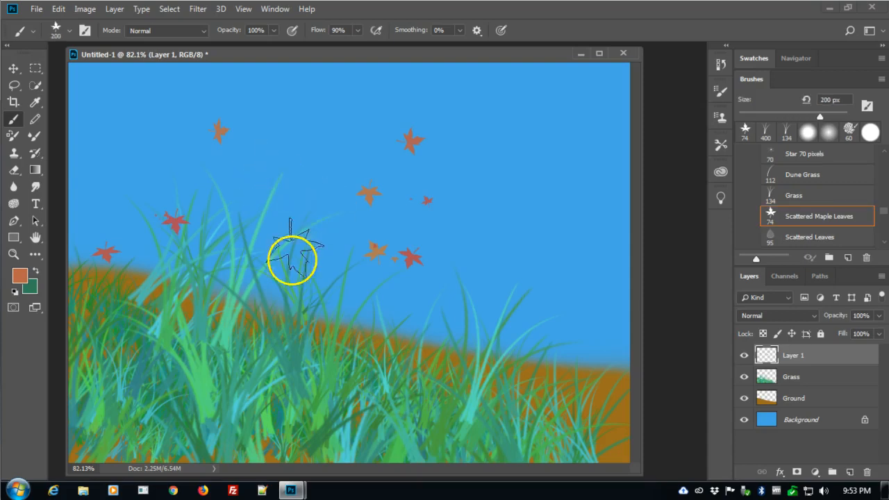
# - Scatter large maple leaves across the sky and the grass on Layer 1 with the brush enlarged to 250 px
pyautogui.click(304, 264)
pyautogui.click(528, 215)
pyautogui.click(228, 135)
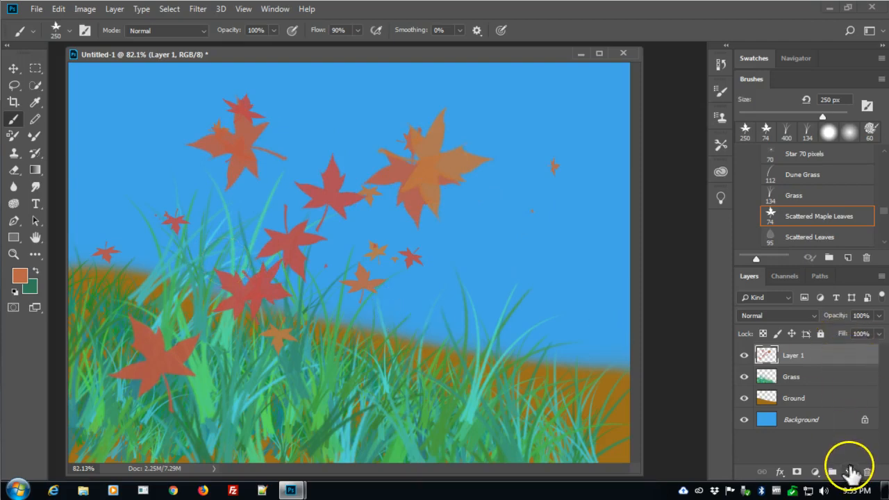
# - Add a new layer beneath the painted leaves, rename the leaf layer Leaves and the new layer More leaves
pyautogui.click(849, 472)
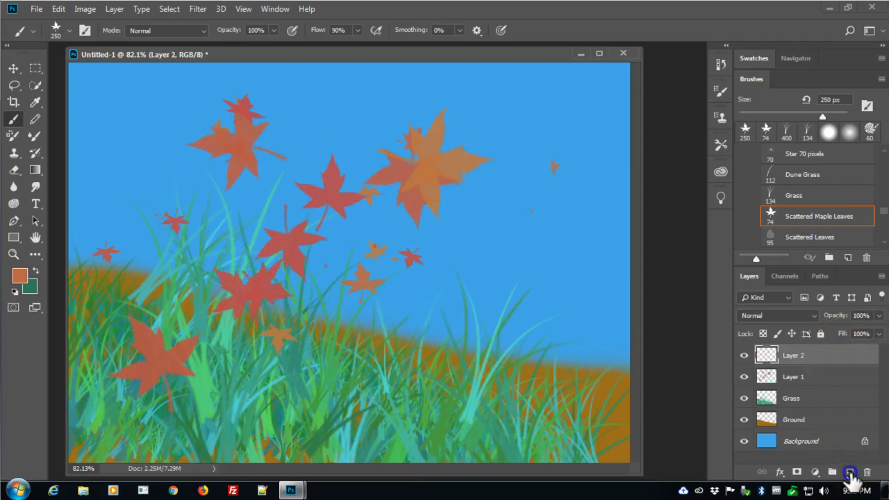
pyautogui.moveTo(817, 359); pyautogui.dragTo(806, 375)
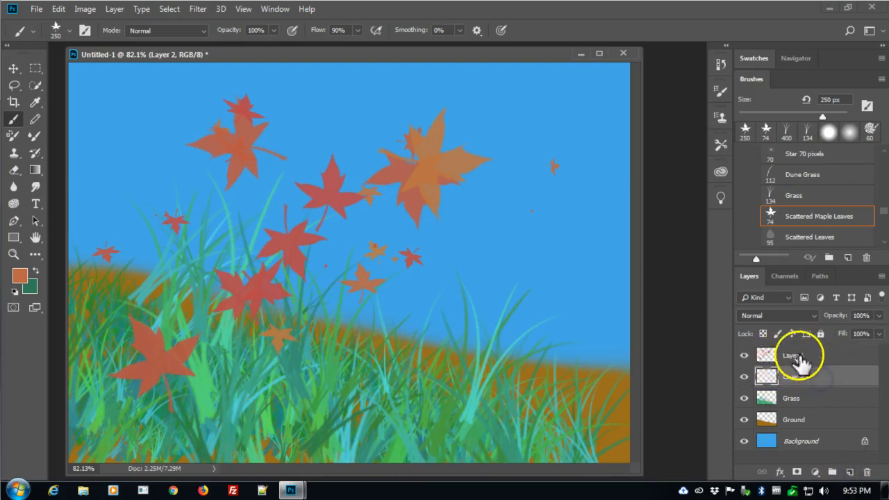
pyautogui.click(757, 350)
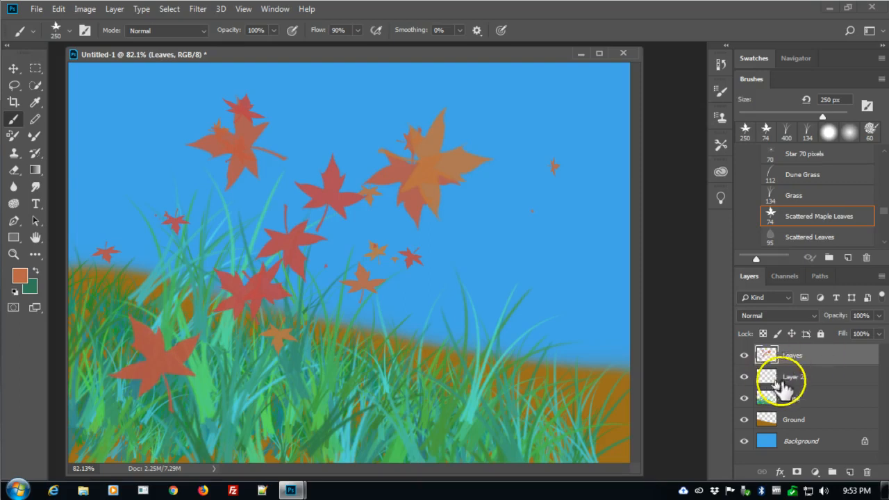
pyautogui.click(795, 377)
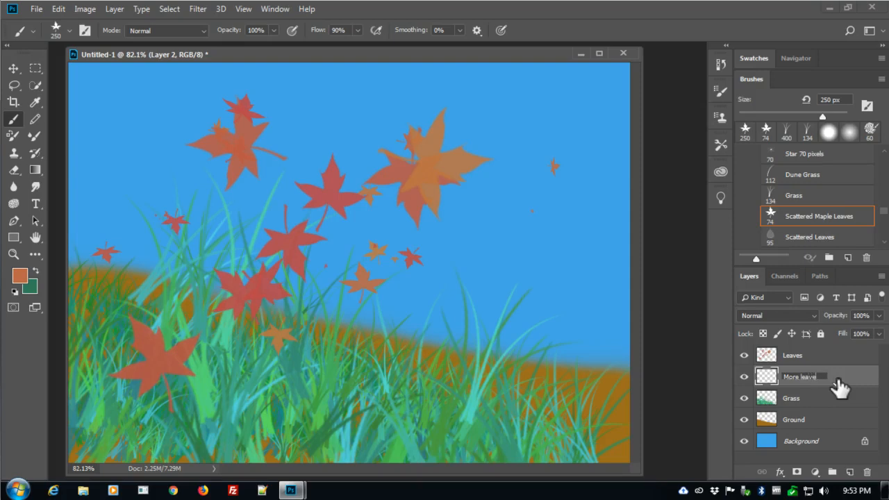
# - Scatter additional maple leaves over the sky, hillside and grass on the More leaves layer with the 250 px brush
pyautogui.moveTo(502, 341); pyautogui.dragTo(503, 325)
pyautogui.click(400, 328)
pyautogui.click(215, 206)
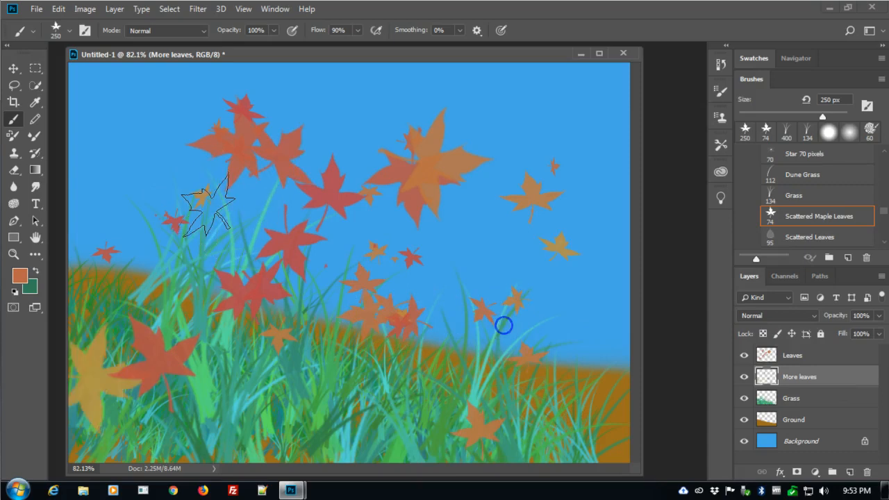
pyautogui.click(452, 253)
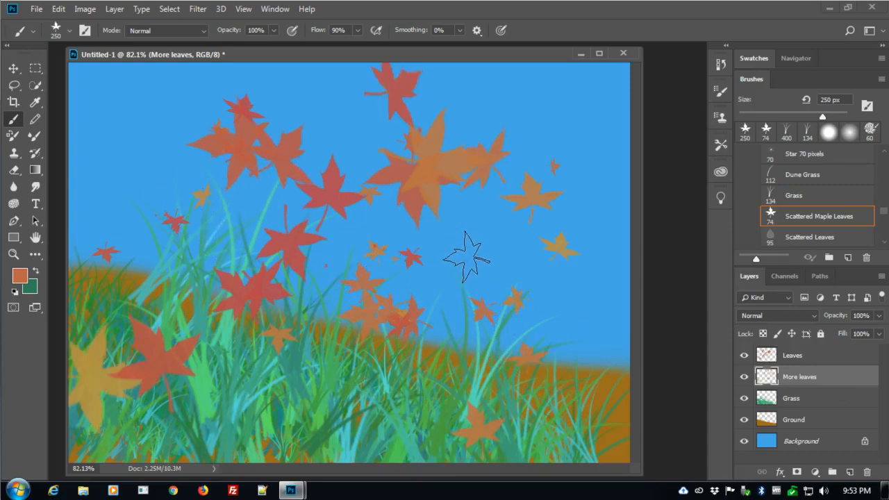
# - Apply a Gaussian Blur with a radius of about 4 pixels to the More leaves layer
pyautogui.click(198, 10)
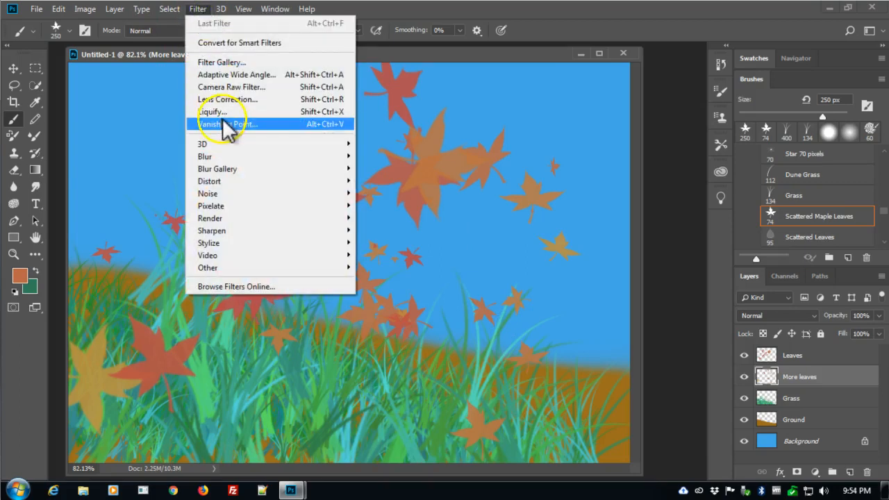
pyautogui.click(221, 156)
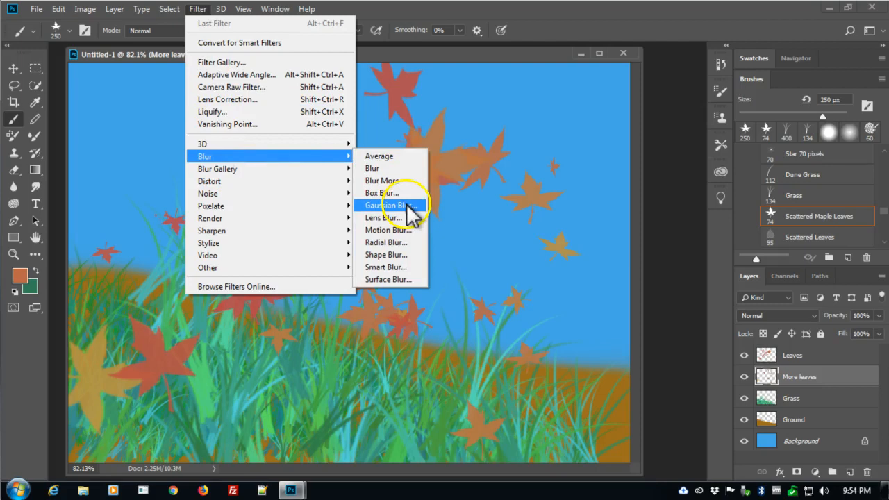
pyautogui.click(386, 206)
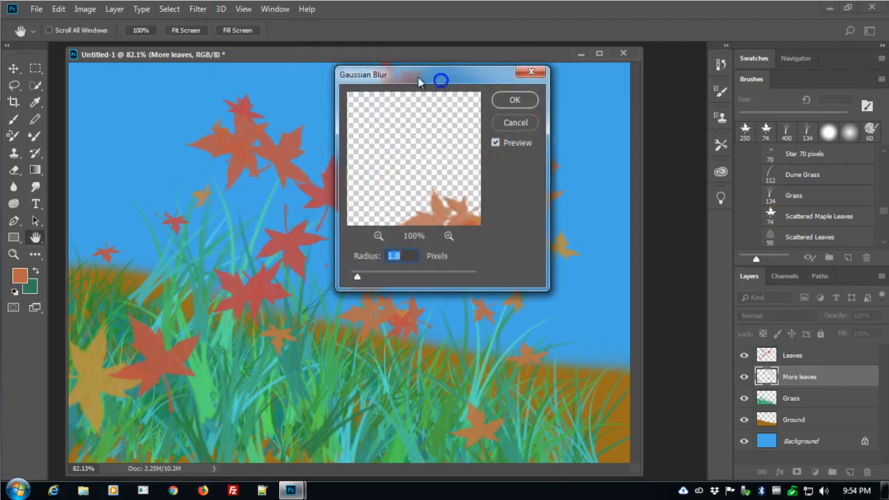
pyautogui.moveTo(440, 76); pyautogui.dragTo(681, 118)
pyautogui.click(618, 319)
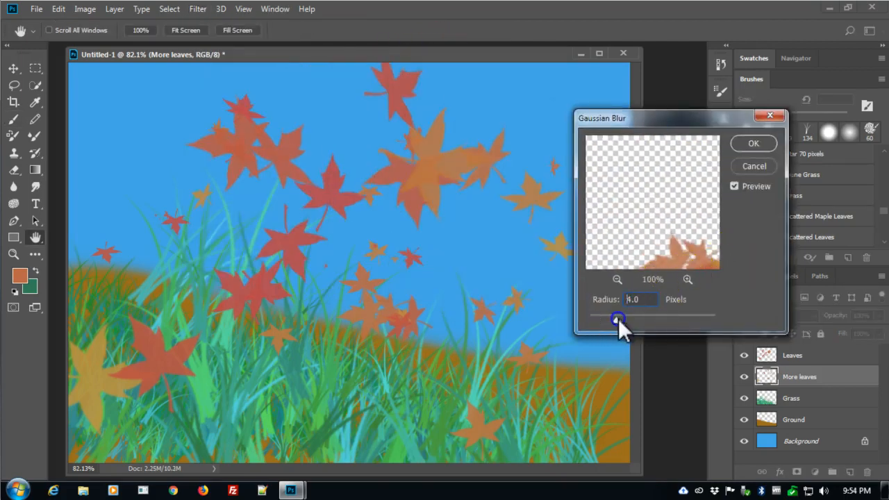
pyautogui.moveTo(615, 319); pyautogui.dragTo(620, 318)
pyautogui.click(755, 144)
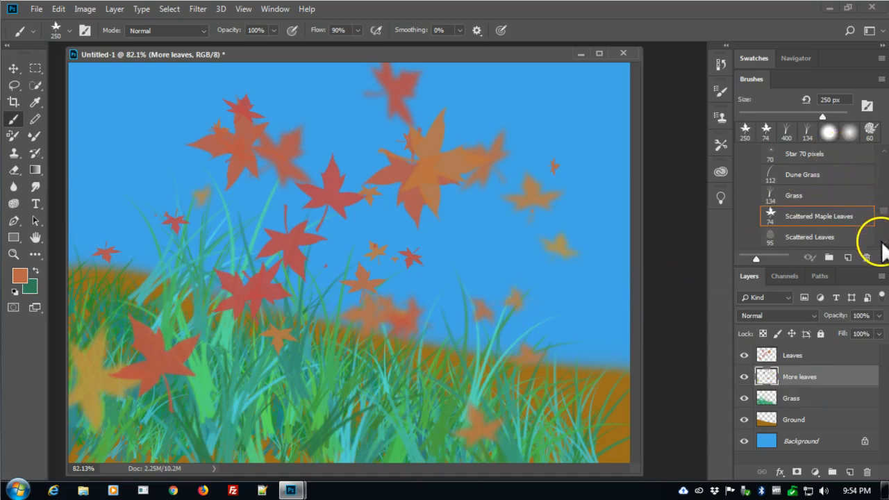
# - Choose the 29 px Butterfly brush from the Special Effect Brushes set
pyautogui.scroll(-2, 881, 249)
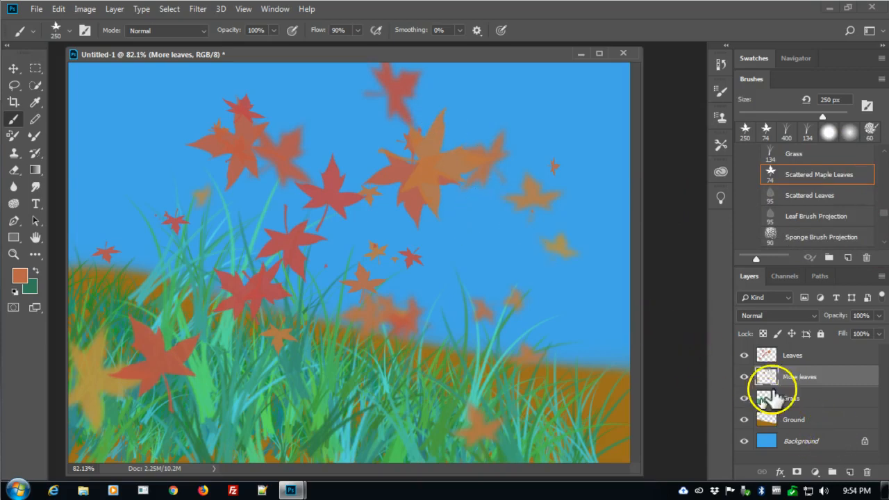
pyautogui.click(883, 244)
pyautogui.click(883, 244)
pyautogui.click(883, 243)
pyautogui.click(883, 243)
pyautogui.click(883, 244)
pyautogui.click(882, 244)
pyautogui.click(883, 244)
pyautogui.click(883, 244)
pyautogui.click(883, 244)
pyautogui.click(883, 244)
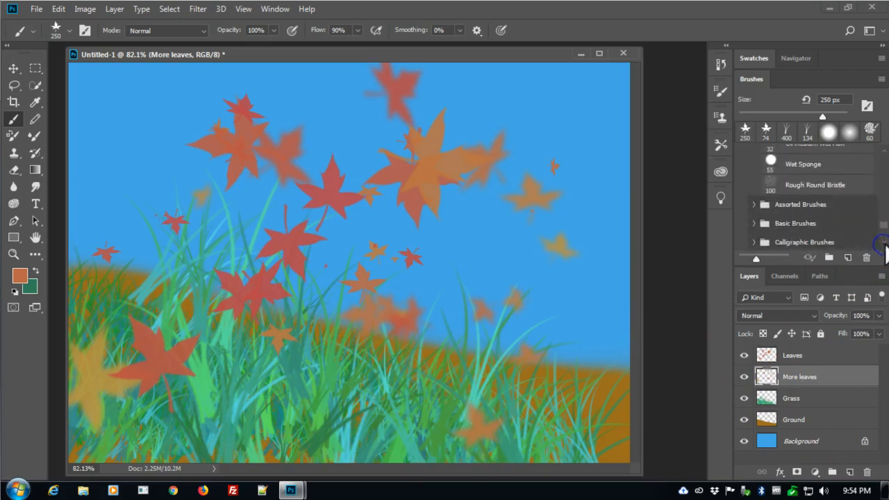
pyautogui.click(883, 230)
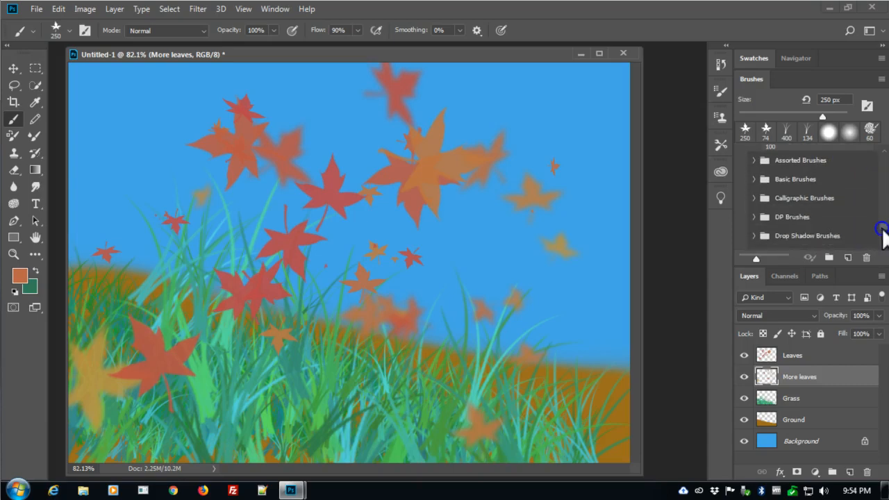
pyautogui.click(883, 239)
pyautogui.click(883, 239)
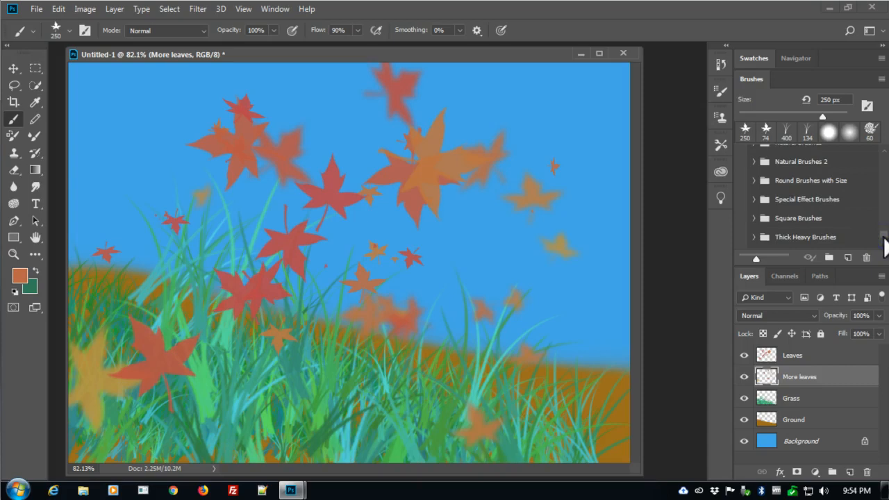
pyautogui.click(815, 199)
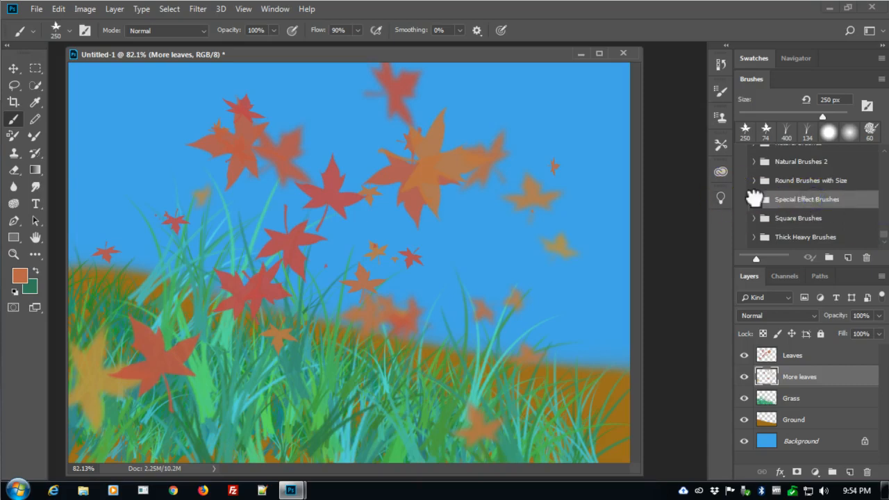
pyautogui.click(754, 200)
pyautogui.scroll(-5, 813, 222)
pyautogui.scroll(-3, 815, 233)
pyautogui.click(806, 207)
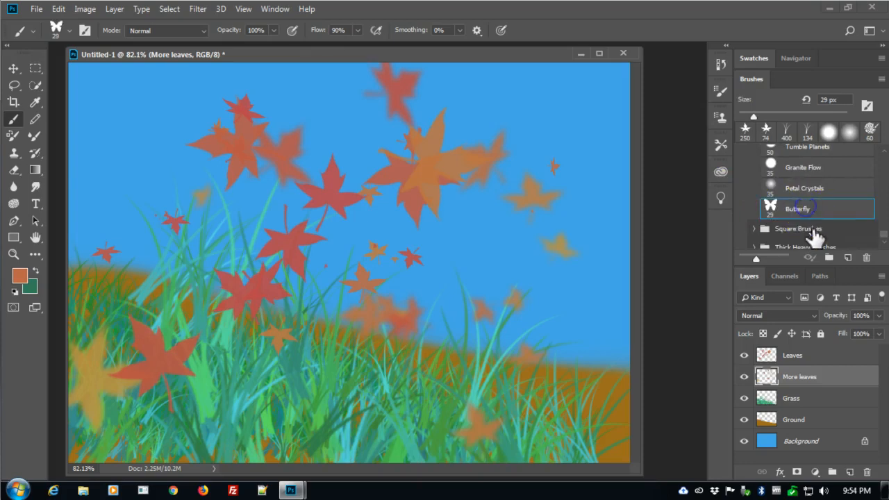
# - Set the foreground color to orange e4891b, with cyan 0%, magenta 50% and yellow 100%
pyautogui.click(19, 275)
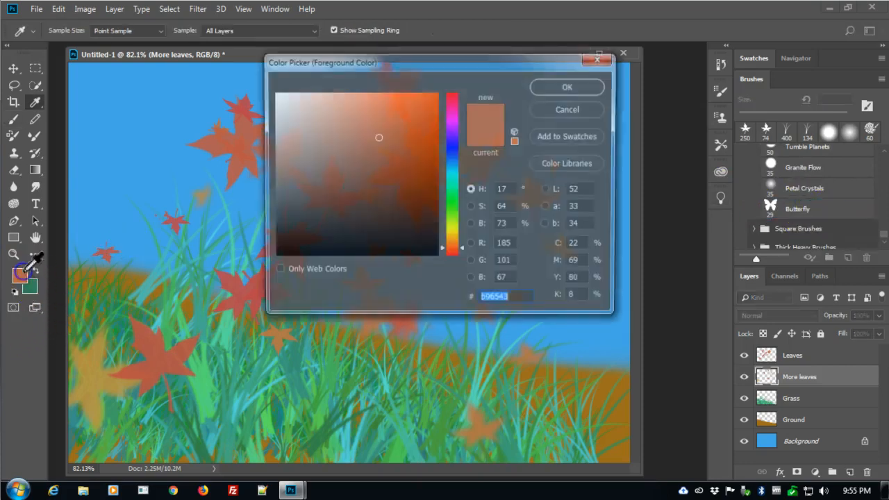
pyautogui.click(452, 180)
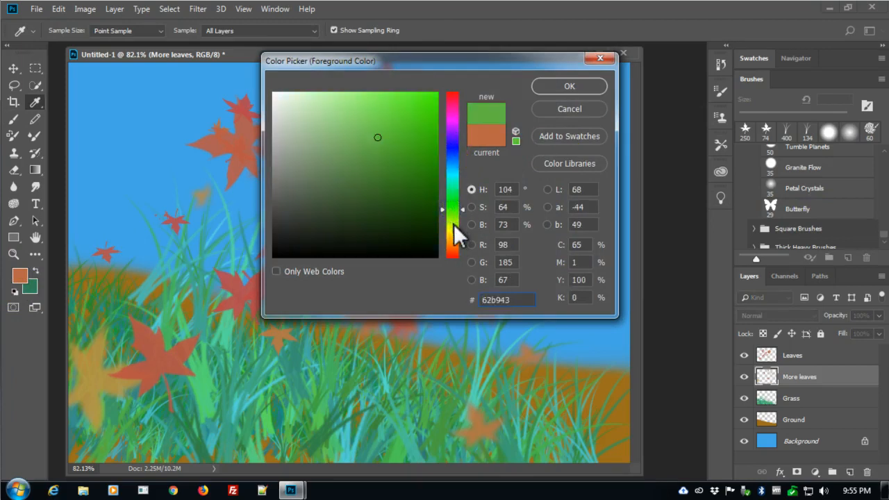
pyautogui.click(454, 225)
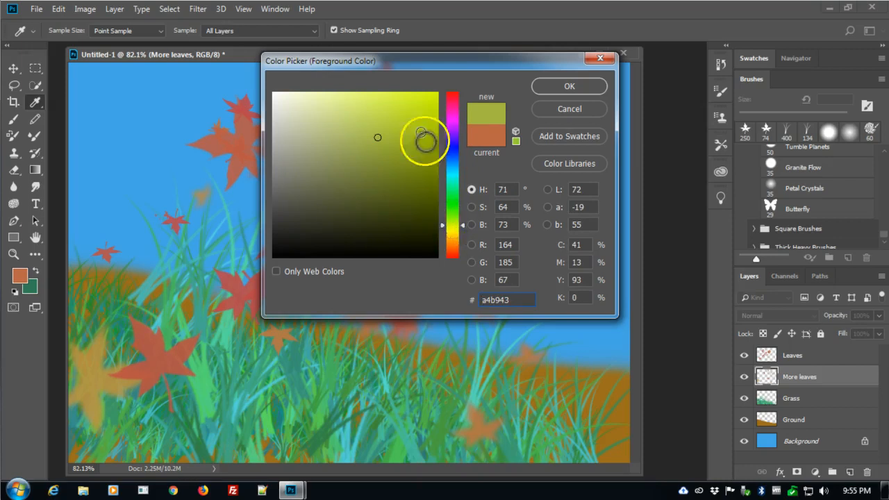
pyautogui.click(450, 252)
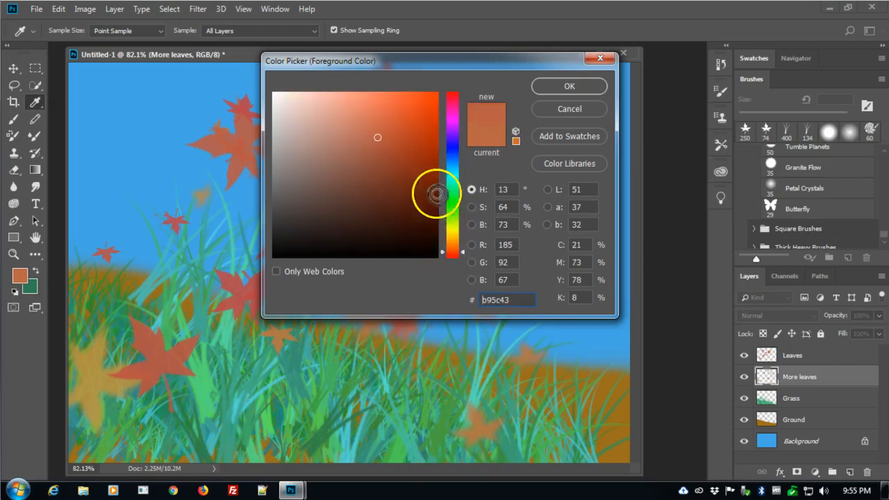
pyautogui.moveTo(459, 254); pyautogui.dragTo(464, 268)
pyautogui.click(570, 247)
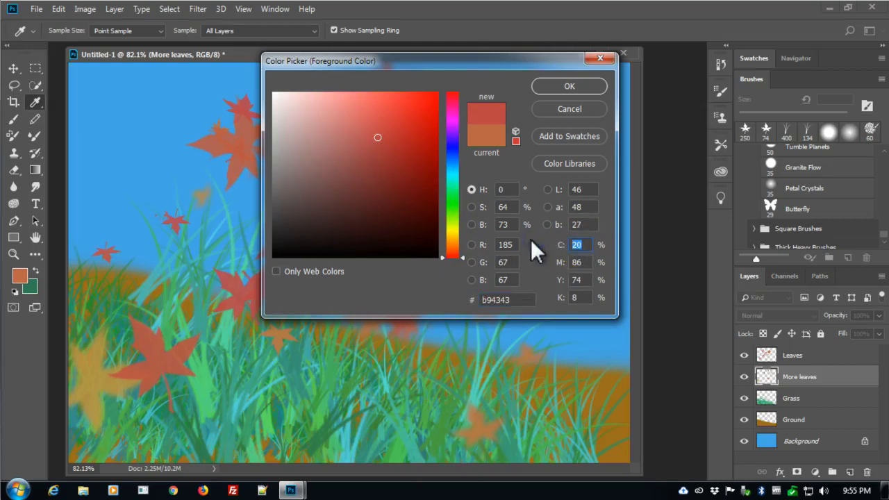
pyautogui.write('0')
pyautogui.press('Tab')
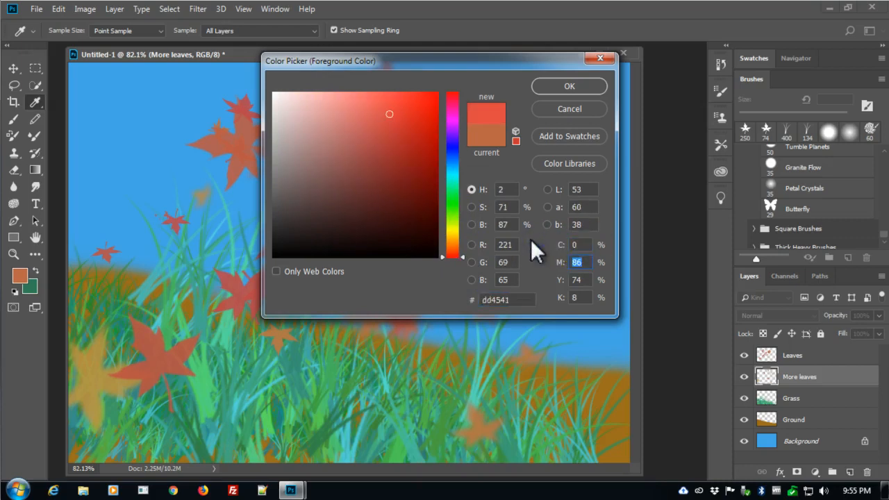
pyautogui.write('50')
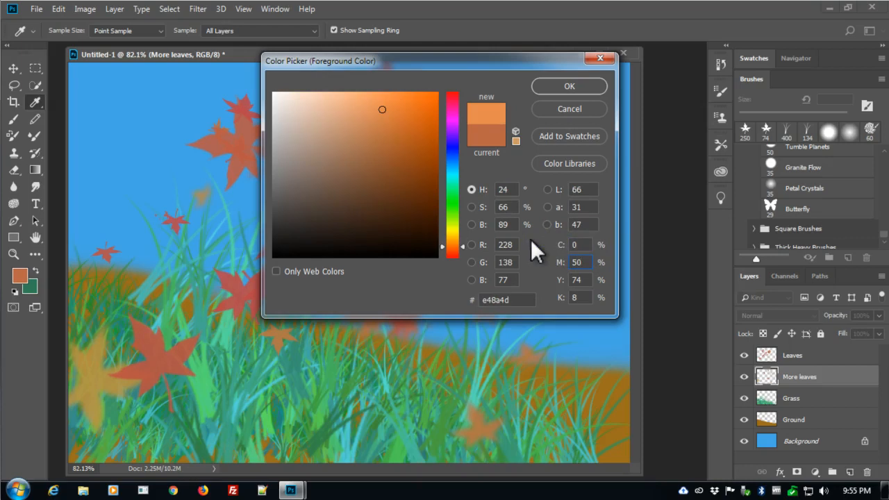
pyautogui.press('Tab')
pyautogui.write('100')
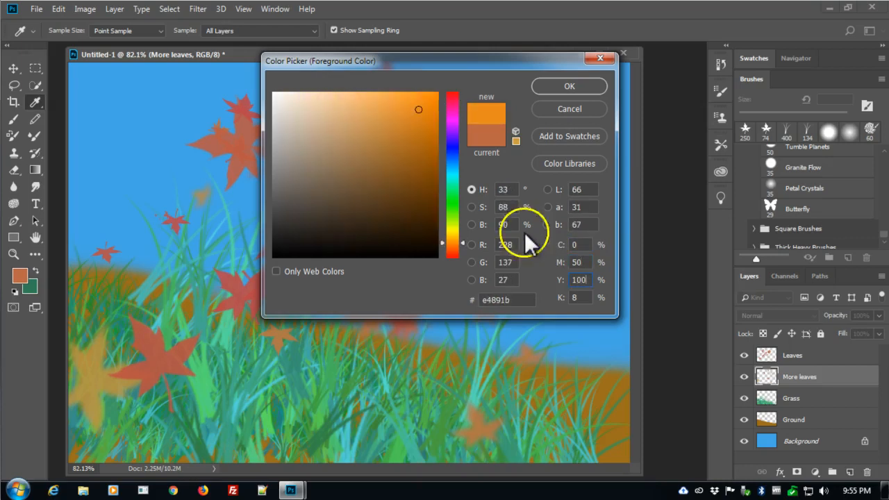
pyautogui.click(574, 89)
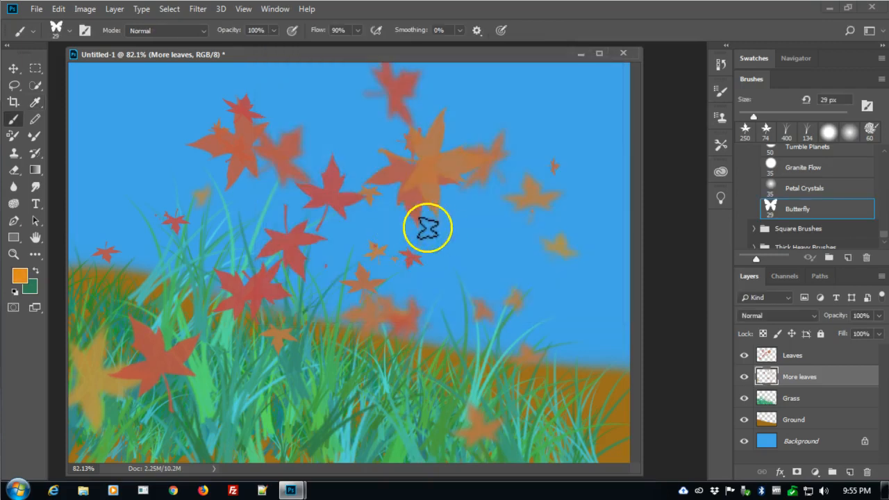
# - Enlarge the Butterfly brush to 70 px and add a new layer named Butterflies above More leaves
pyautogui.press(']')
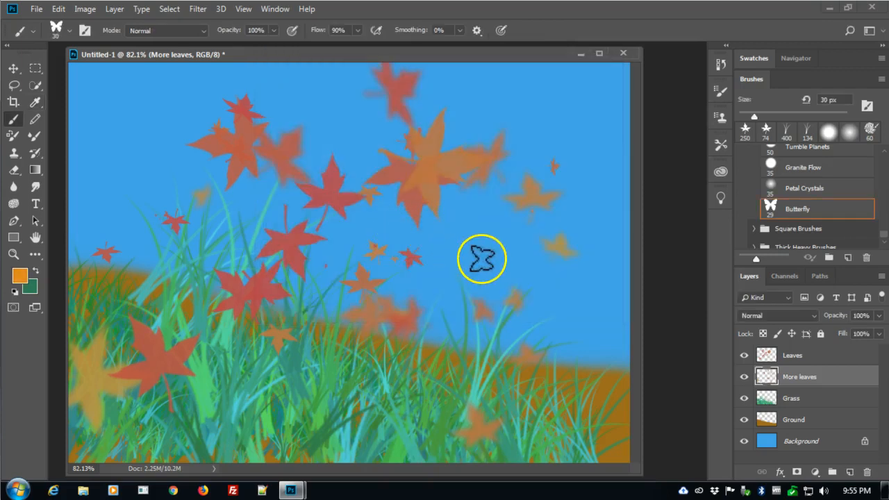
pyautogui.press(']')
pyautogui.press(']')
pyautogui.press(']')
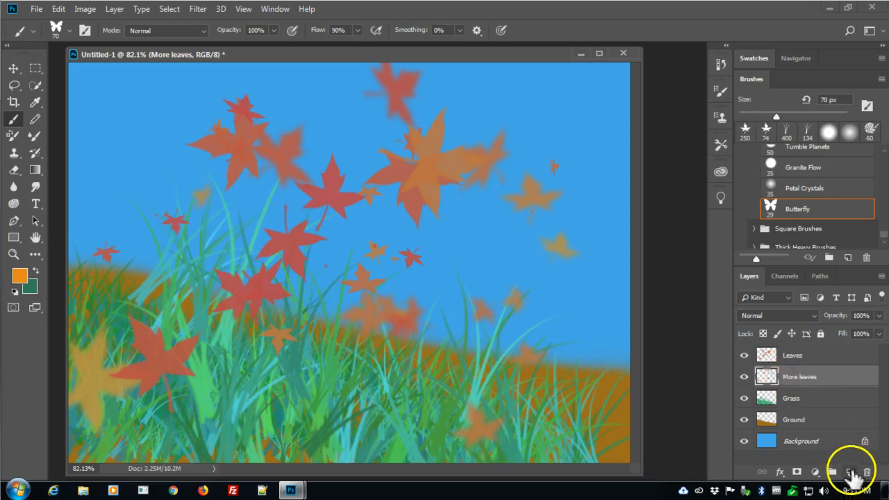
pyautogui.click(850, 472)
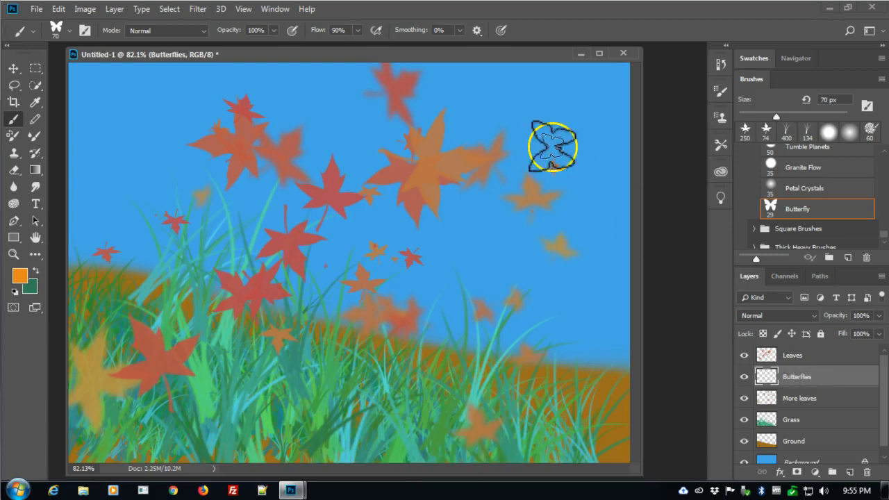
# - Paint several small butterflies across the sky and near the hill's edge on the Butterflies layer
pyautogui.click(517, 246)
pyautogui.click(286, 270)
pyautogui.click(381, 248)
# - Enlarge the Butterfly brush to 125 px and paint larger butterflies over the sky and the hill's edge
pyautogui.press(']')
pyautogui.press(']')
pyautogui.press(']')
pyautogui.press(']')
pyautogui.click(190, 213)
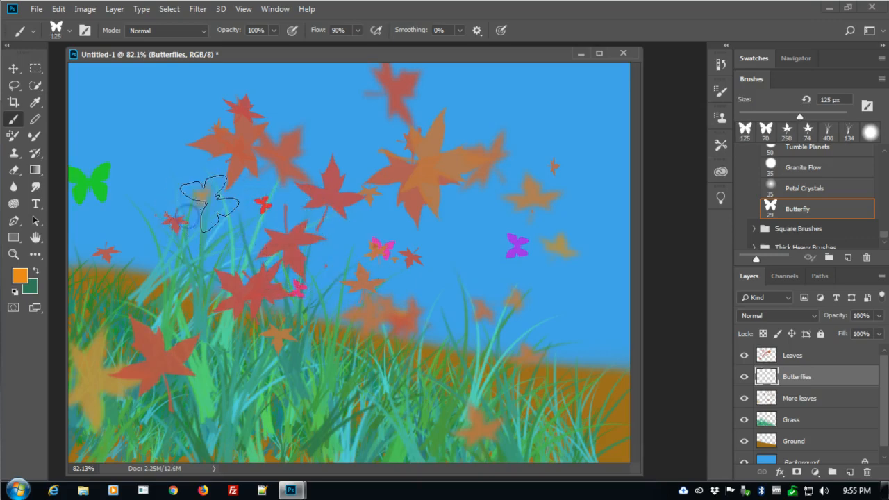
pyautogui.click(187, 216)
pyautogui.click(425, 230)
# - Scale the Grass layer down to about 79% and reposition it over the lower-left part of the hill
pyautogui.press('v')
pyautogui.hotkey('ctrl', 'alt', 'a')
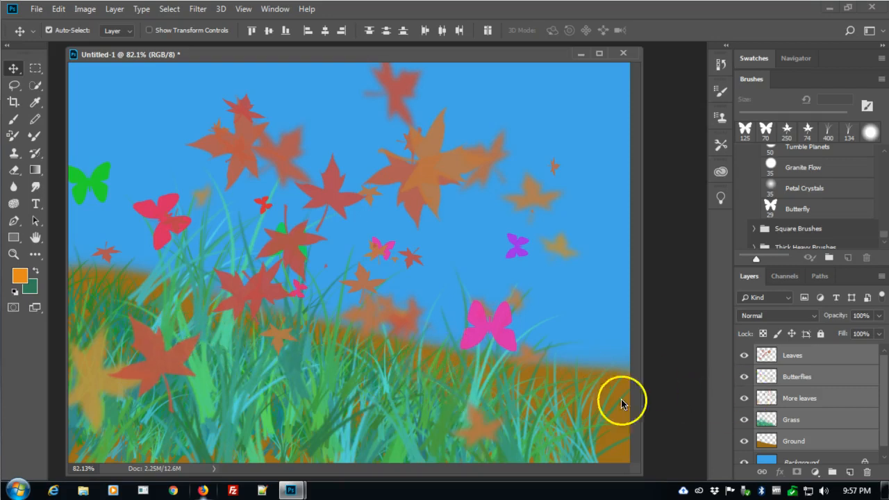
pyautogui.click(792, 420)
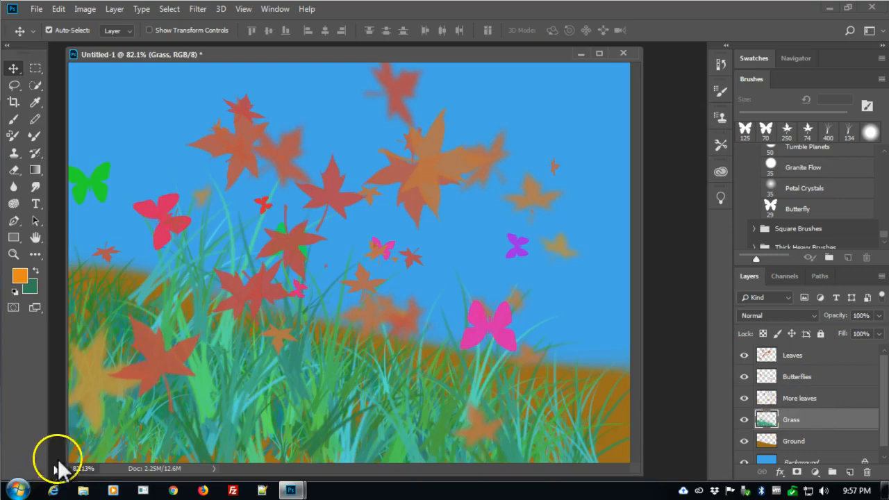
pyautogui.press('ctrl')
pyautogui.hotkey('ctrl', 't')
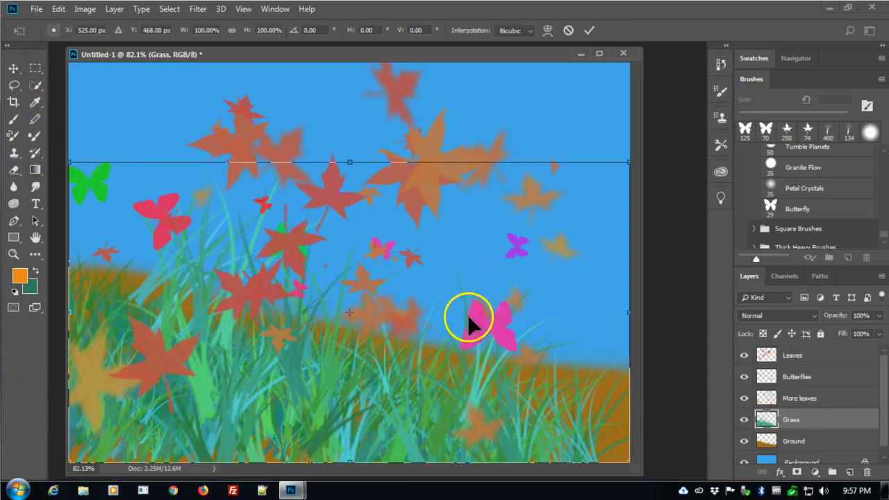
pyautogui.moveTo(432, 326); pyautogui.dragTo(428, 378)
pyautogui.moveTo(628, 215); pyautogui.dragTo(512, 280)
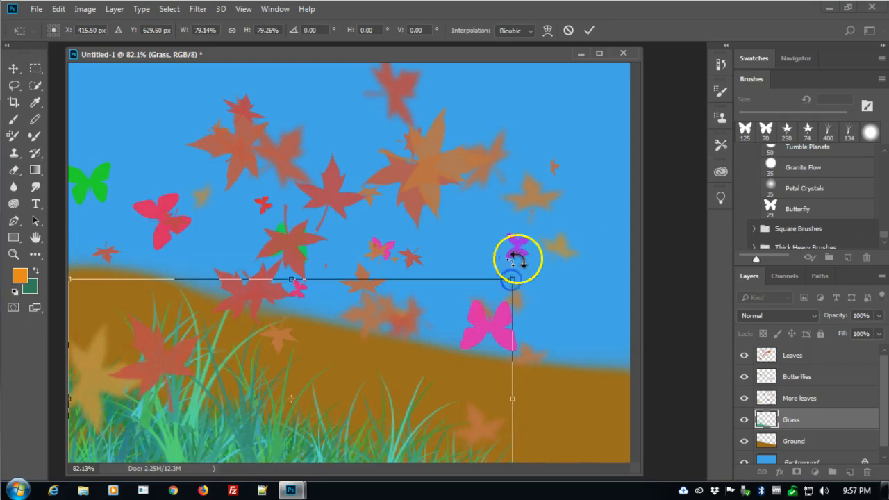
pyautogui.press('Return')
pyautogui.moveTo(292, 426); pyautogui.dragTo(288, 375)
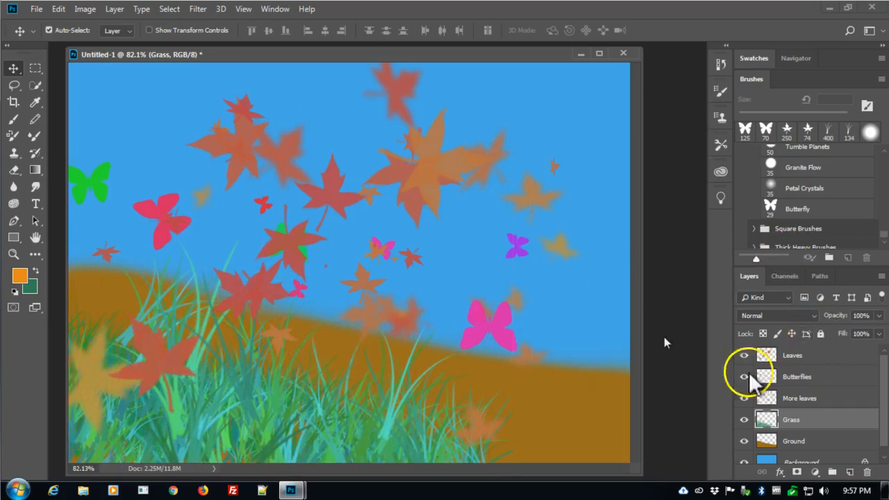
# - Shift the Leaves layer slightly right and down across the landscape, keeping its size
pyautogui.click(812, 357)
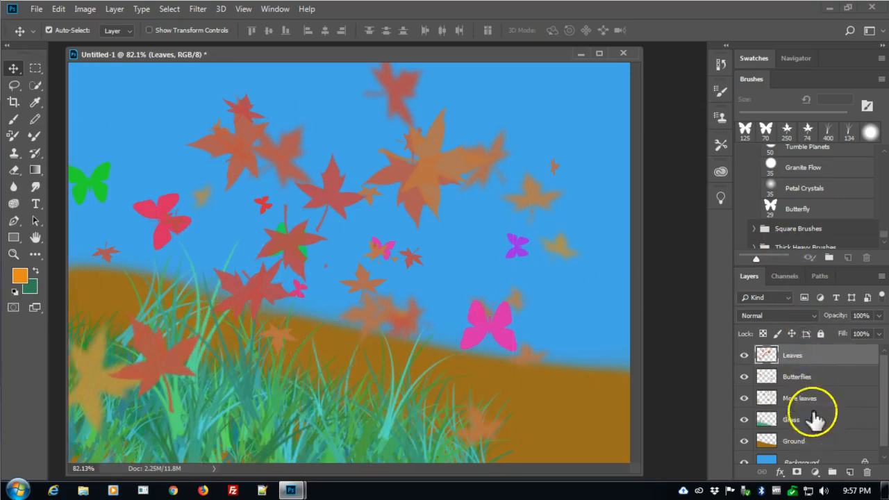
pyautogui.hotkey('ctrl', 't')
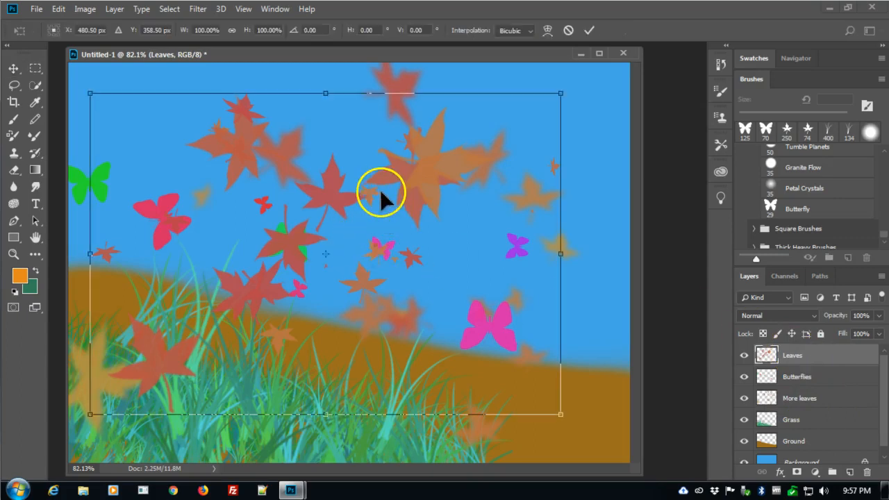
pyautogui.press('Return')
pyautogui.moveTo(293, 182); pyautogui.dragTo(356, 200)
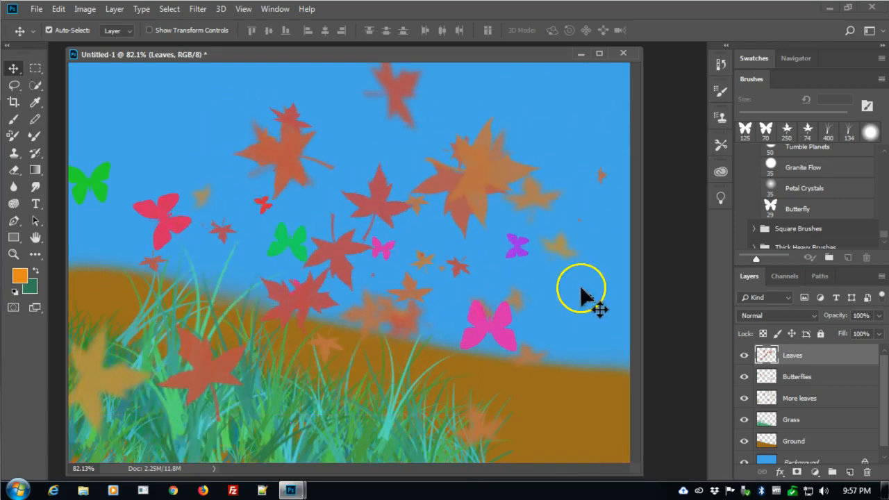
# - Add a new layer named SUN directly above the Background layer and activate the Elliptical Marquee tool
pyautogui.scroll(-1, 805, 422)
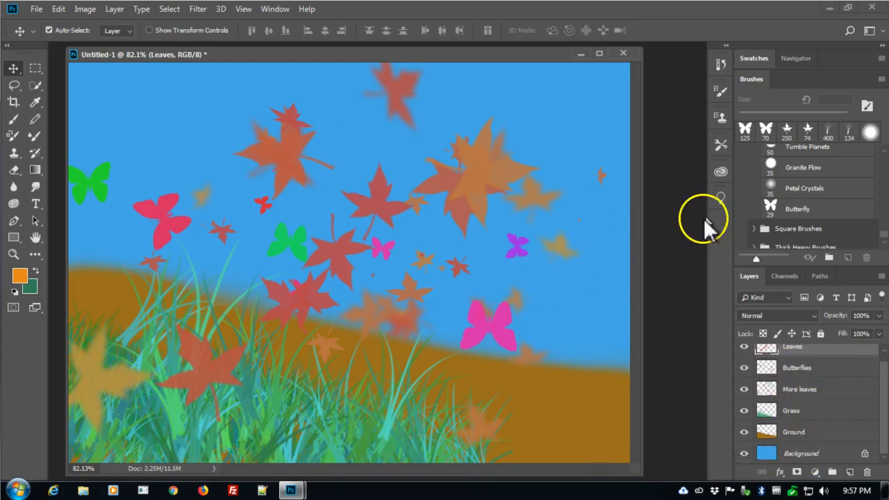
pyautogui.click(822, 455)
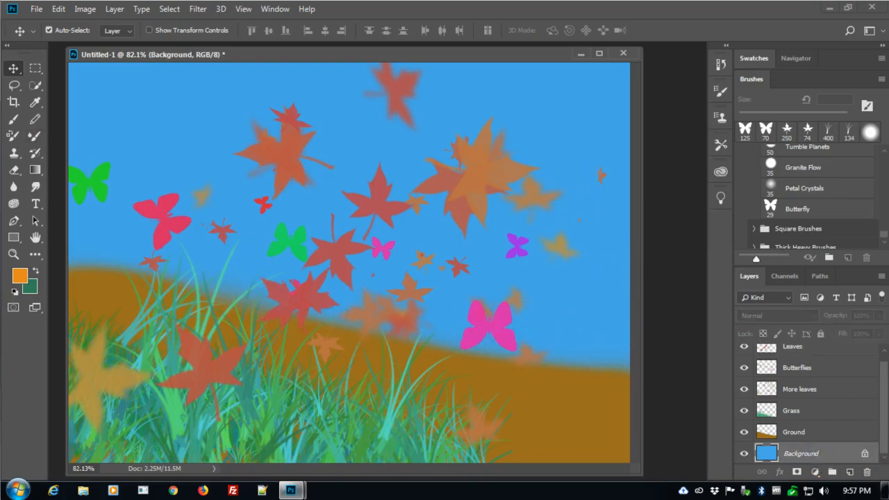
pyautogui.click(850, 473)
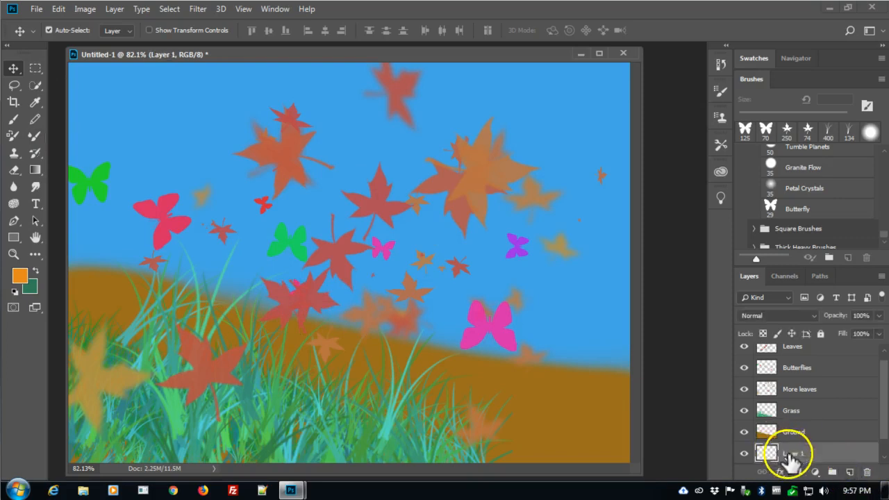
pyautogui.click(36, 65)
pyautogui.click(110, 81)
# - Set the foreground color to bright yellow f5f810
pyautogui.click(19, 276)
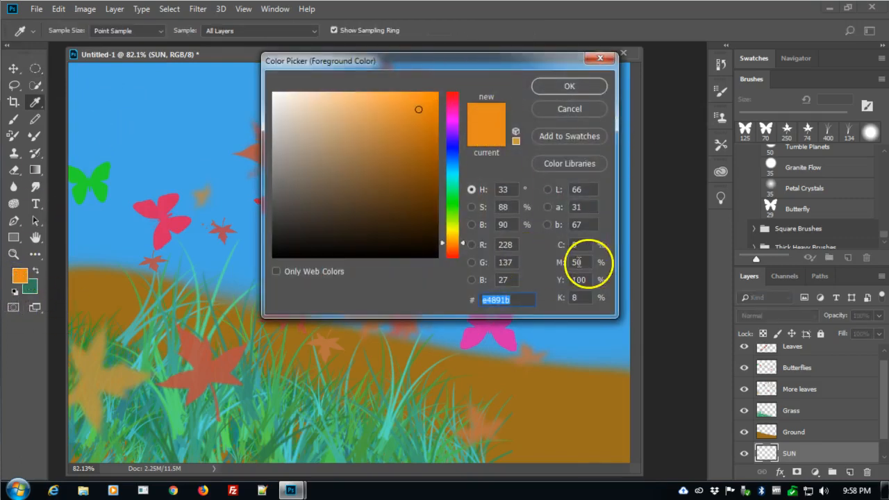
pyautogui.moveTo(460, 234); pyautogui.dragTo(454, 230)
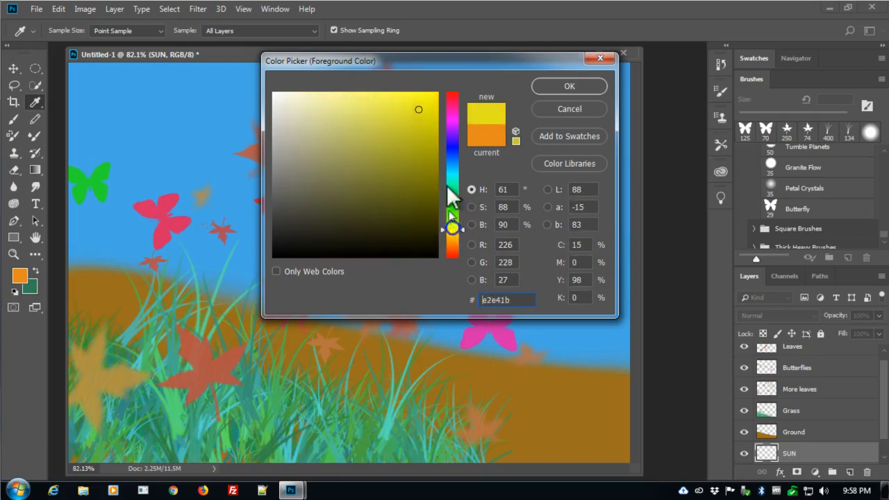
pyautogui.click(427, 96)
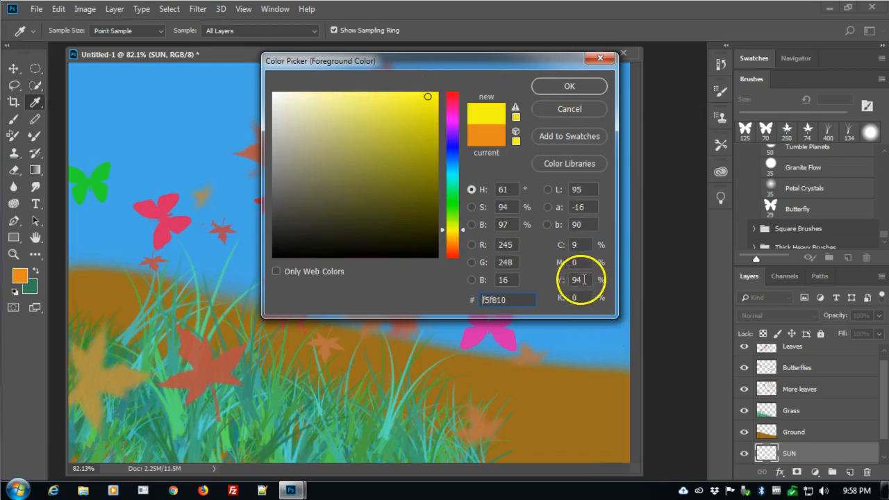
pyautogui.click(569, 86)
# - Draw a large circular selection over the sky on the SUN layer and fill it with the foreground color
pyautogui.press('m')
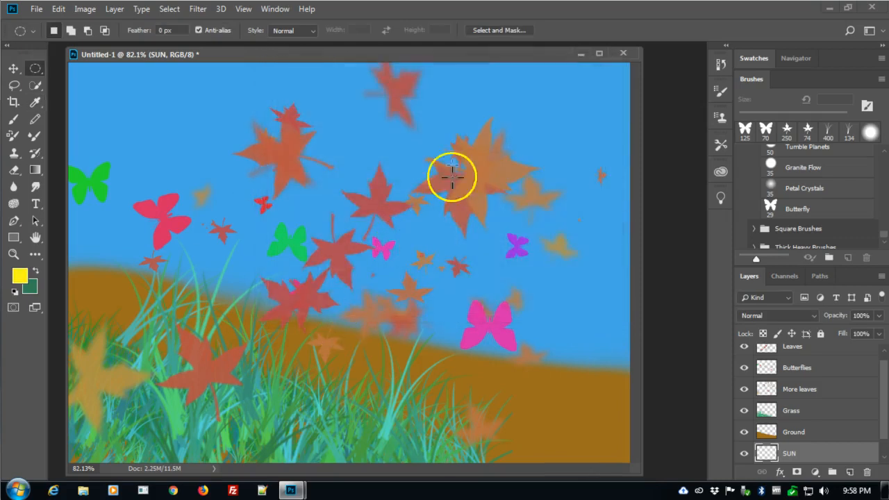
pyautogui.moveTo(330, 113); pyautogui.dragTo(603, 334)
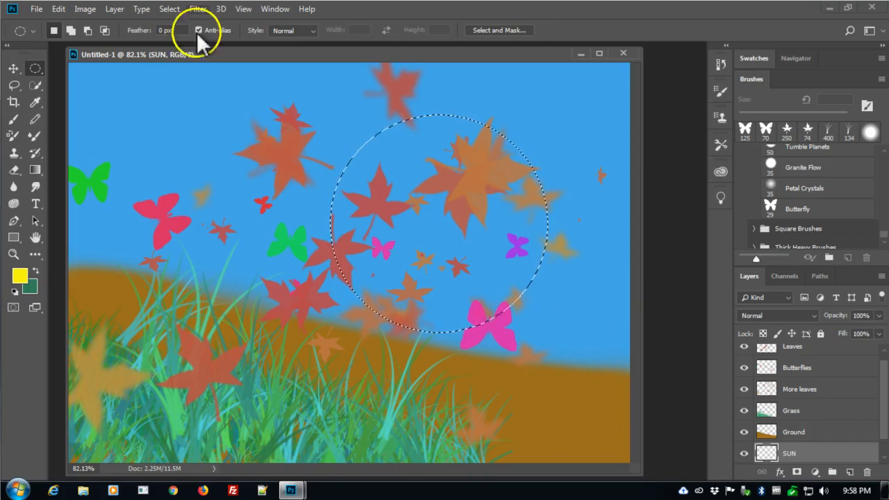
pyautogui.click(59, 9)
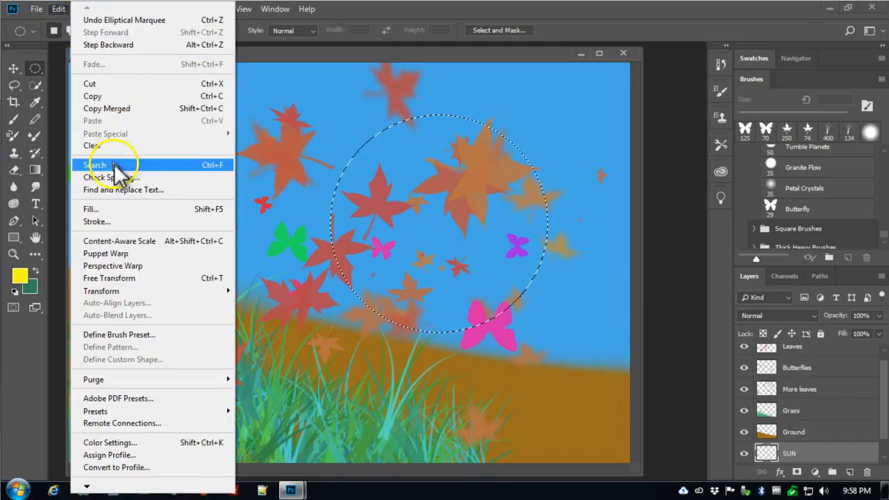
pyautogui.click(116, 209)
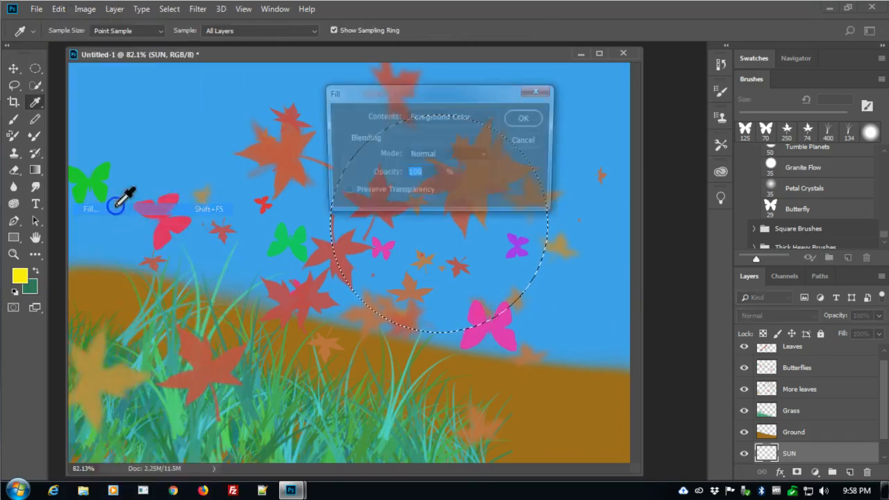
pyautogui.click(472, 119)
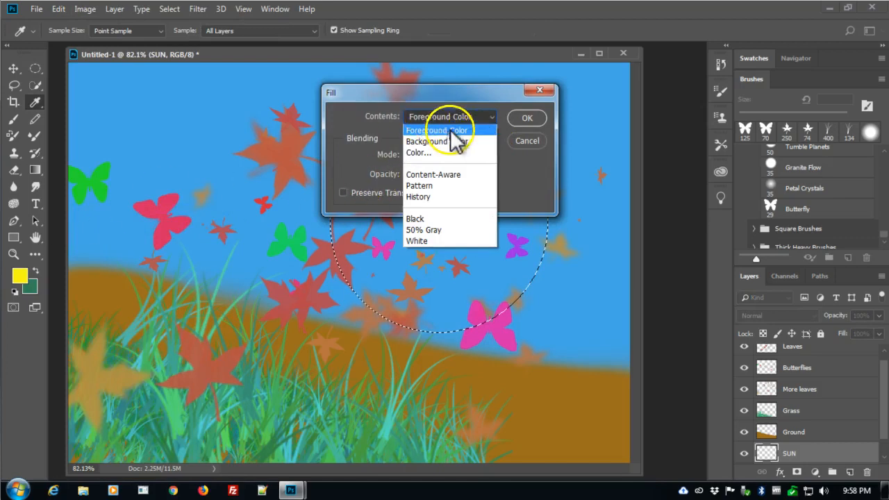
pyautogui.click(445, 130)
pyautogui.click(539, 116)
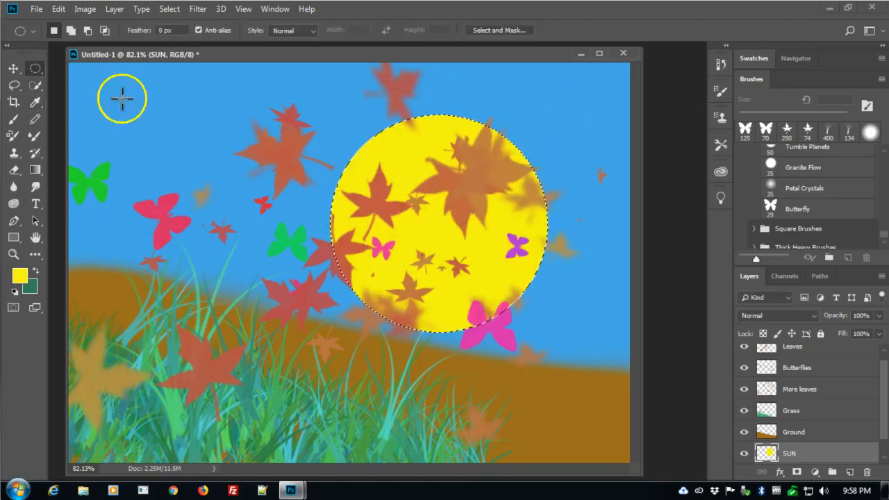
# - Deselect the circle and move the yellow sun to the upper-right corner of the sky, partly beyond the canvas
pyautogui.click(13, 68)
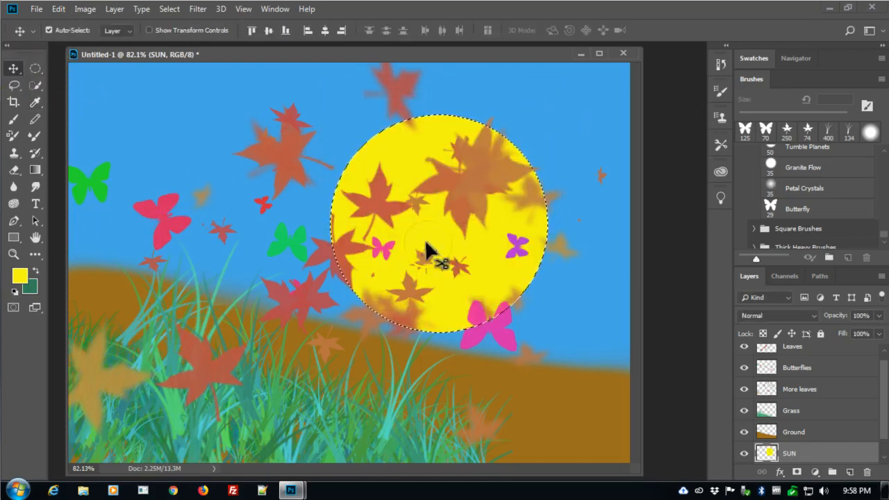
pyautogui.click(163, 9)
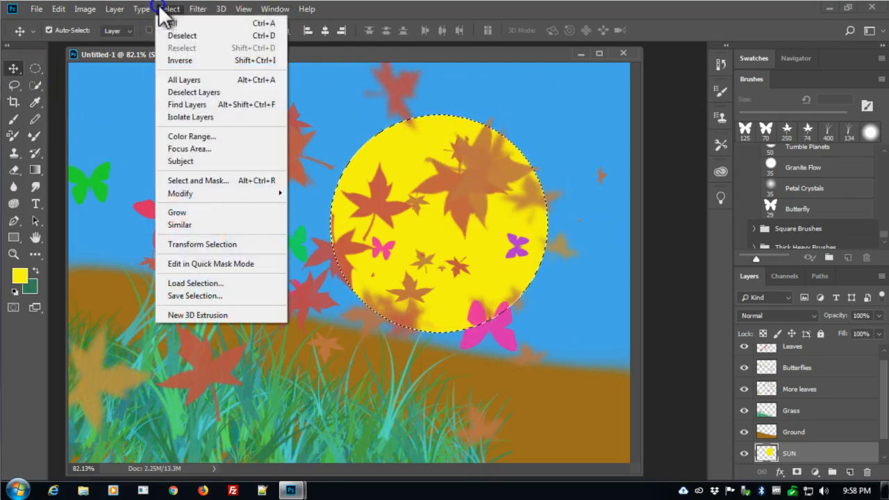
pyautogui.click(180, 34)
pyautogui.moveTo(457, 260); pyautogui.dragTo(604, 125)
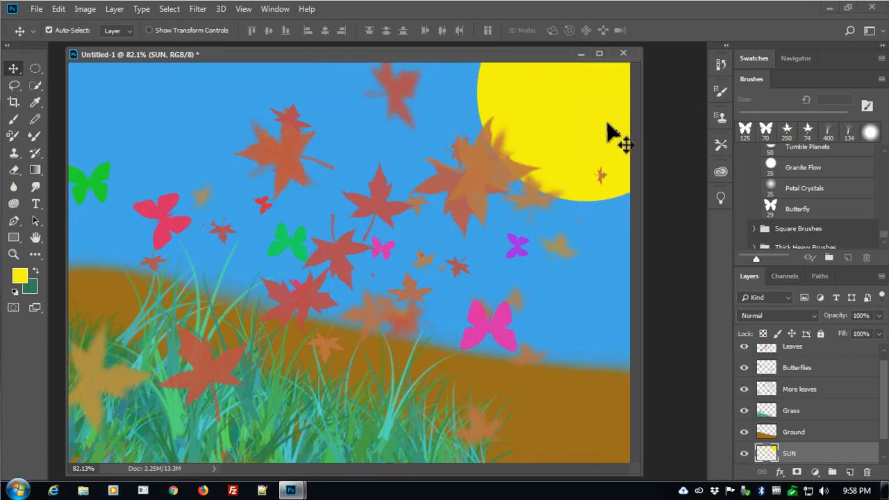
# - Reapply the last Gaussian Blur to the SUN layer to soften the sun's edge
pyautogui.click(198, 9)
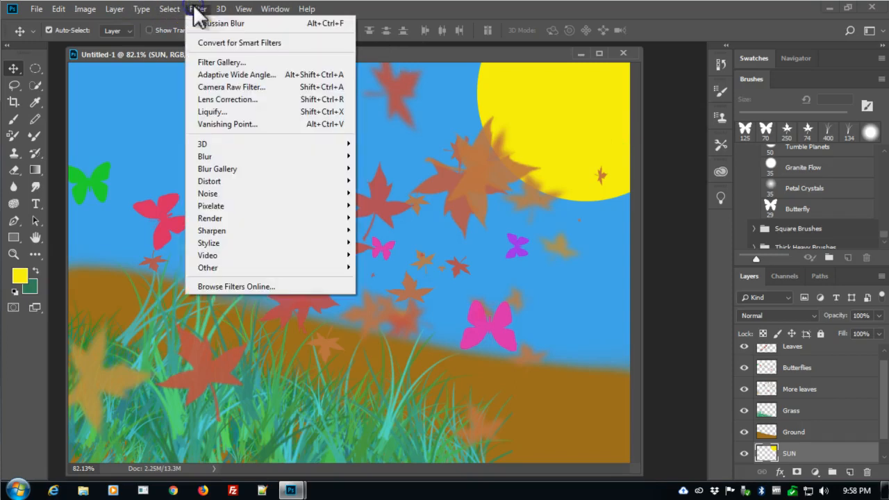
pyautogui.click(214, 23)
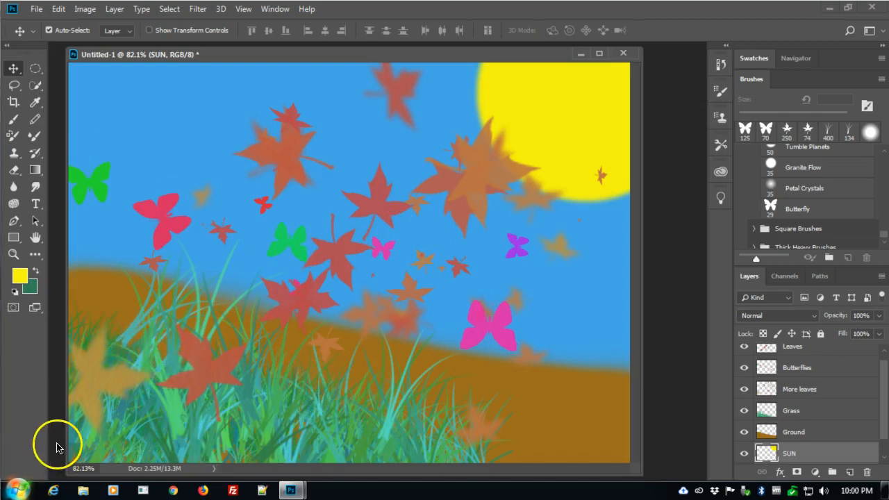
pyautogui.click(178, 168)
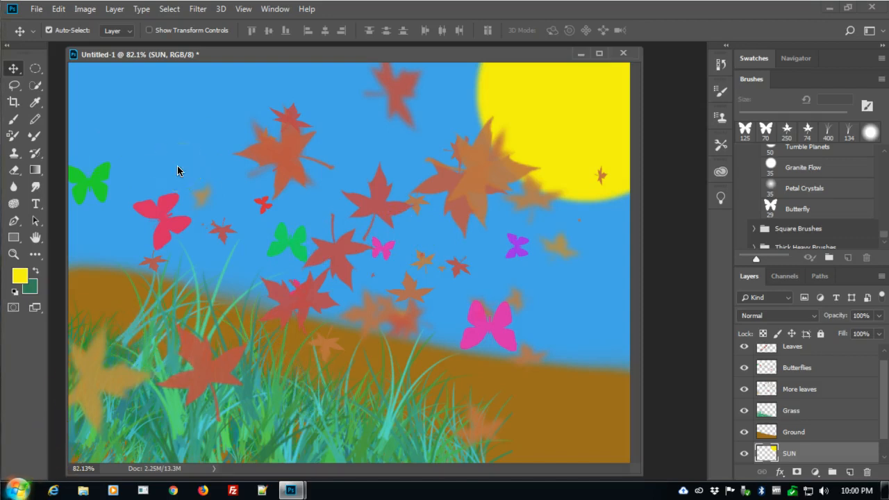
# - Save the document in the Dropbox folder as a layered PSD named brushes_ plus the surname, with Maximize Compatibility enabled
pyautogui.click(37, 10)
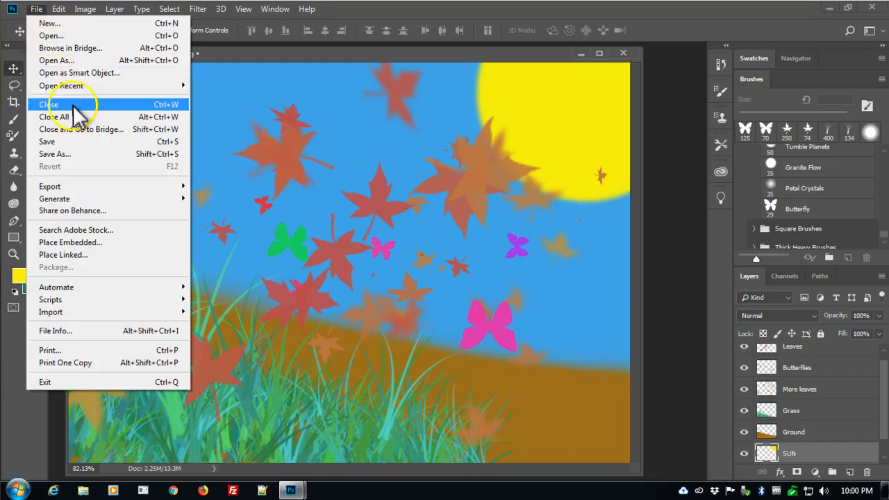
pyautogui.click(64, 154)
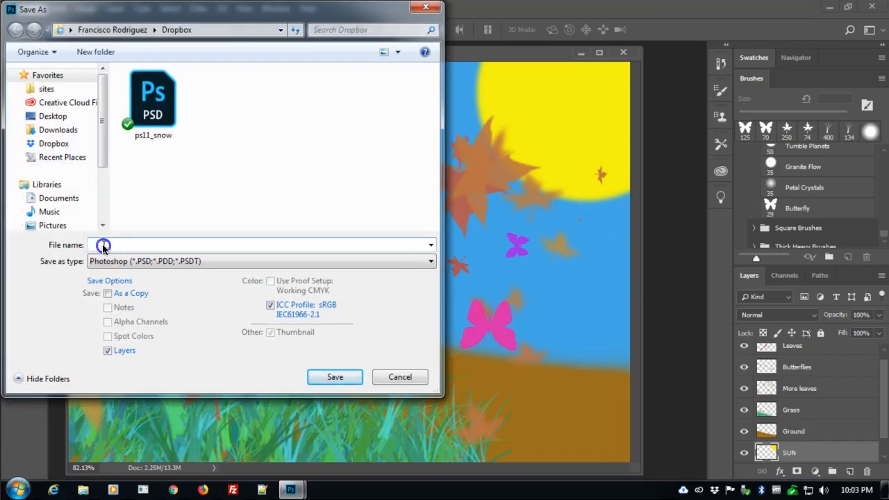
pyautogui.write('brushes_rodriguez')
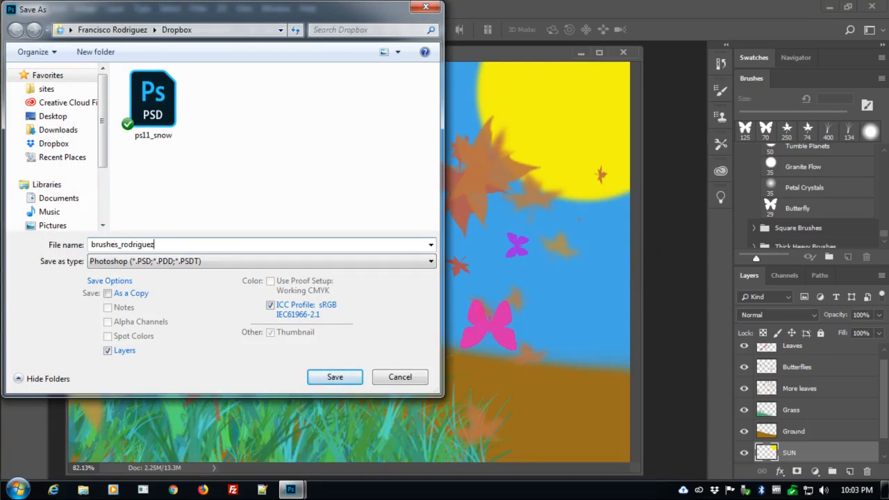
pyautogui.press('Return')
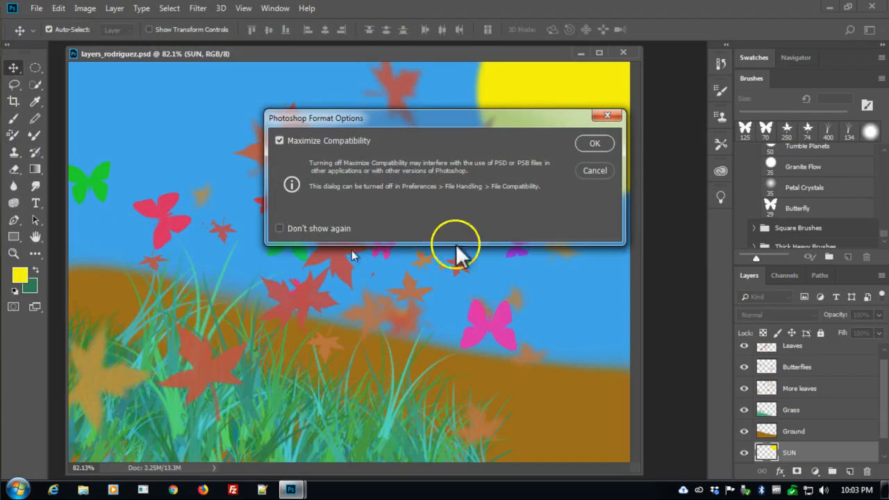
pyautogui.click(597, 142)
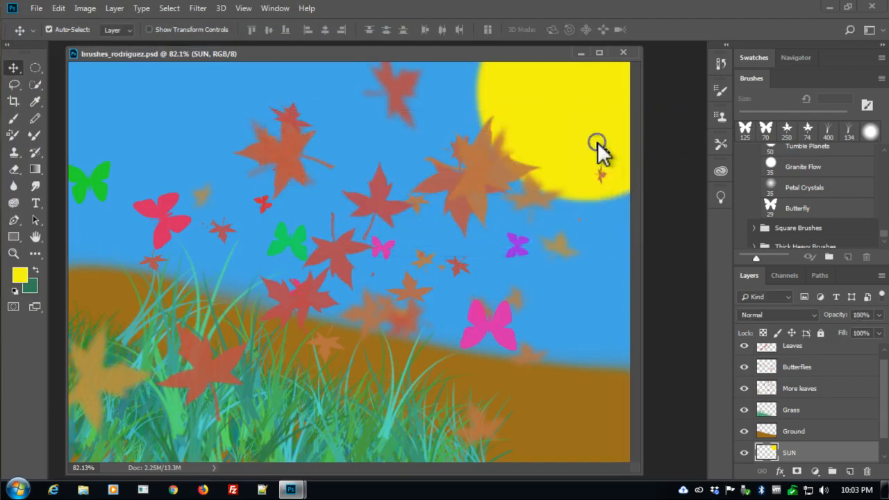